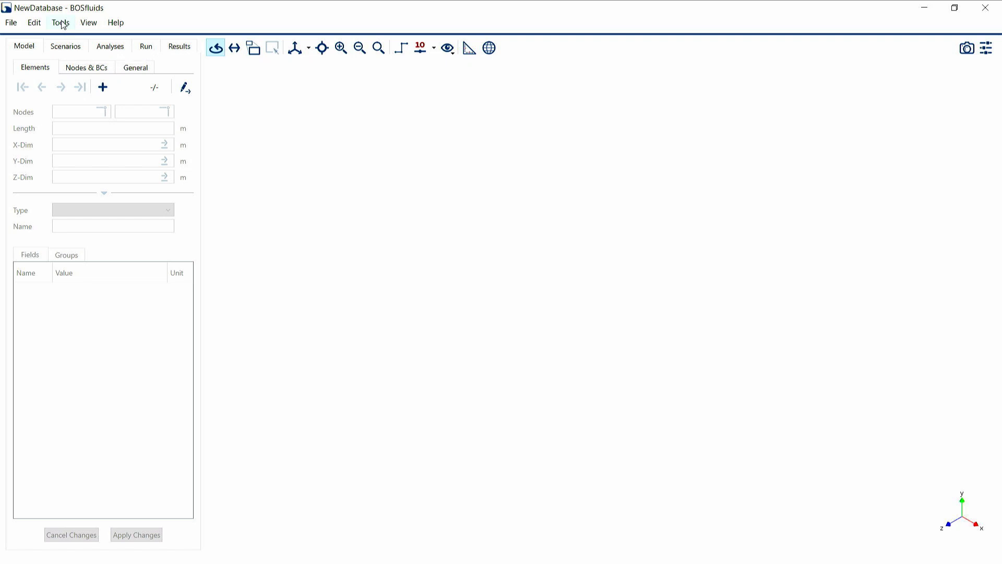
- Open the components database and examine its fluids, materials, unit sets and nodes categories
left_click(86, 38)
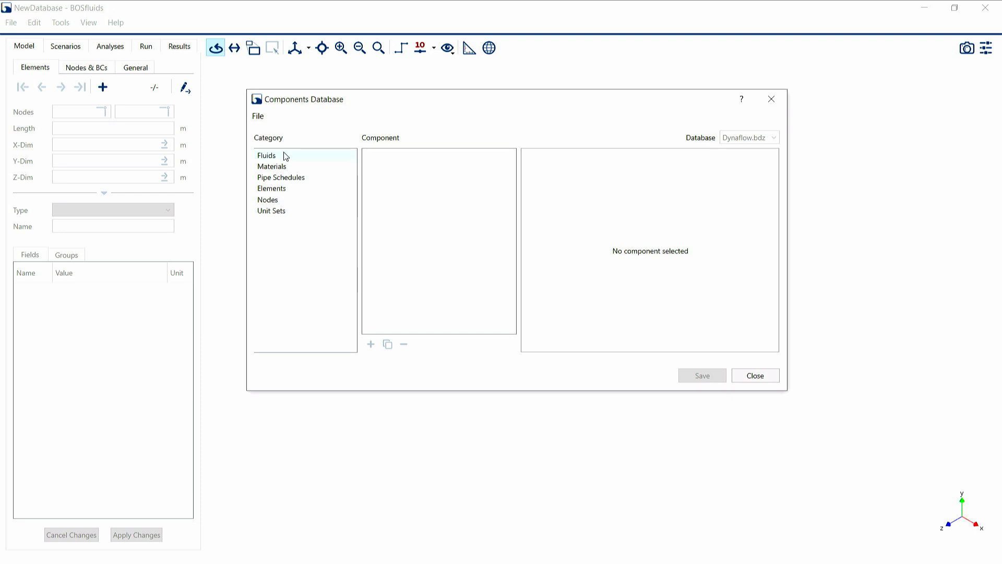
left_click(297, 157)
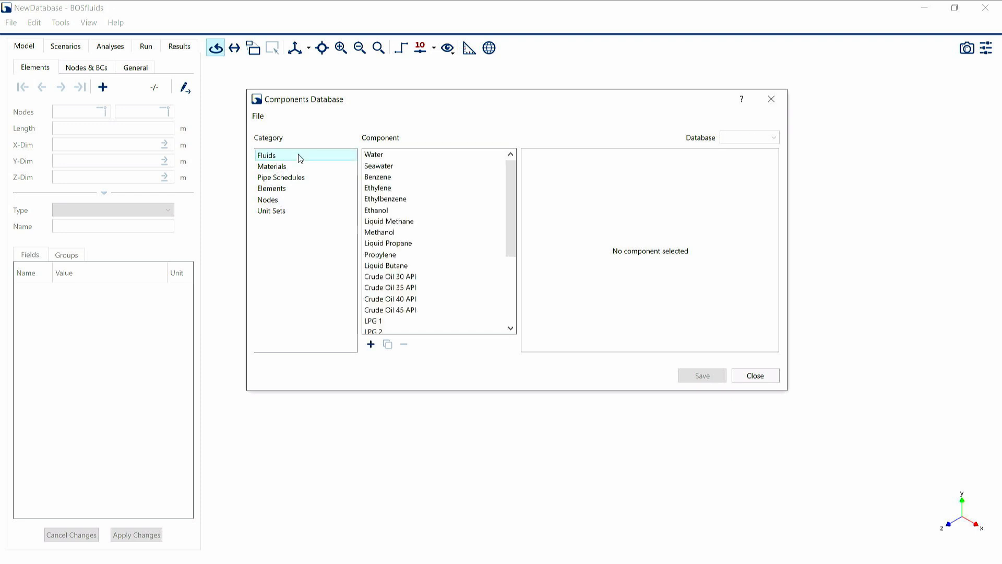
left_click(305, 167)
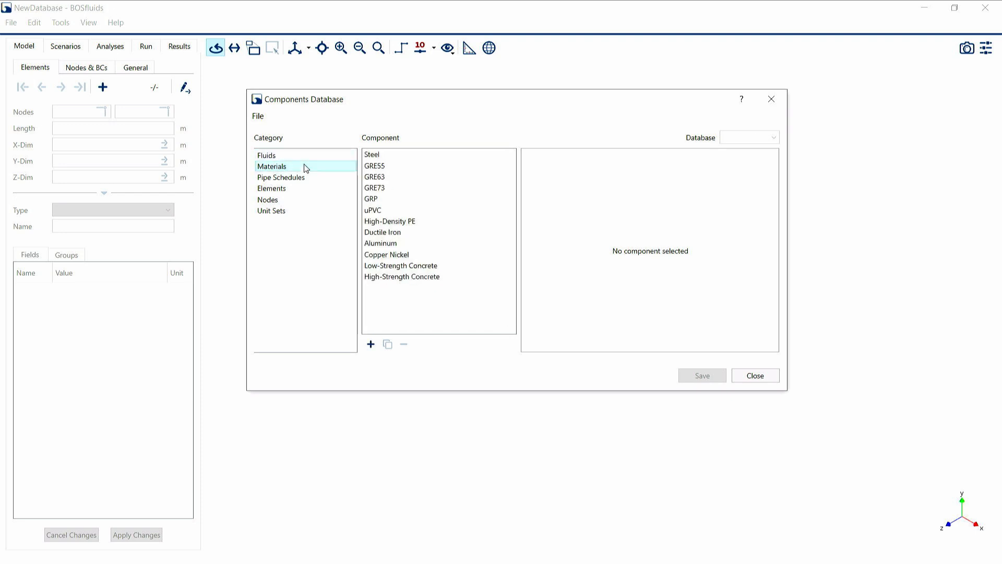
left_click(297, 212)
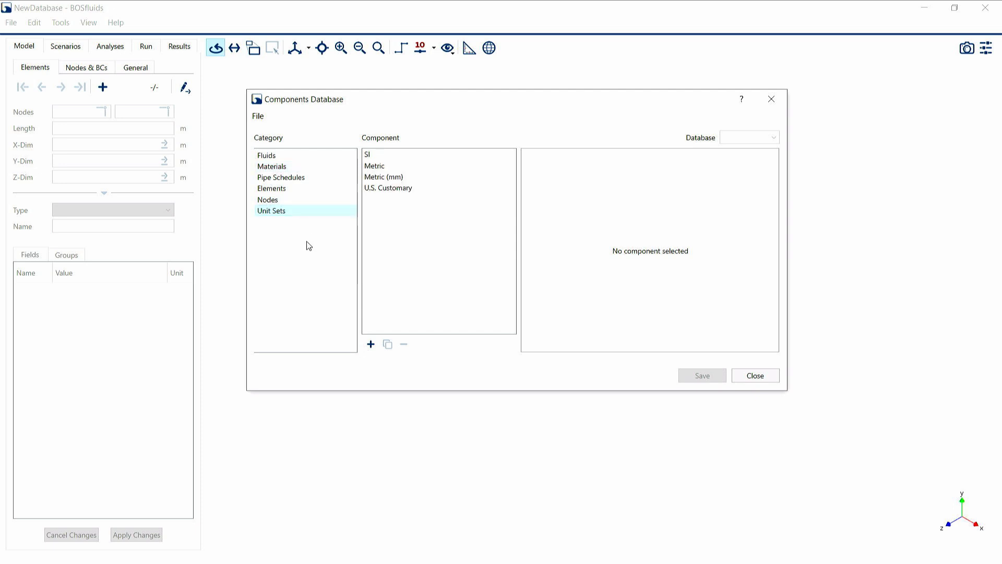
left_click(296, 202)
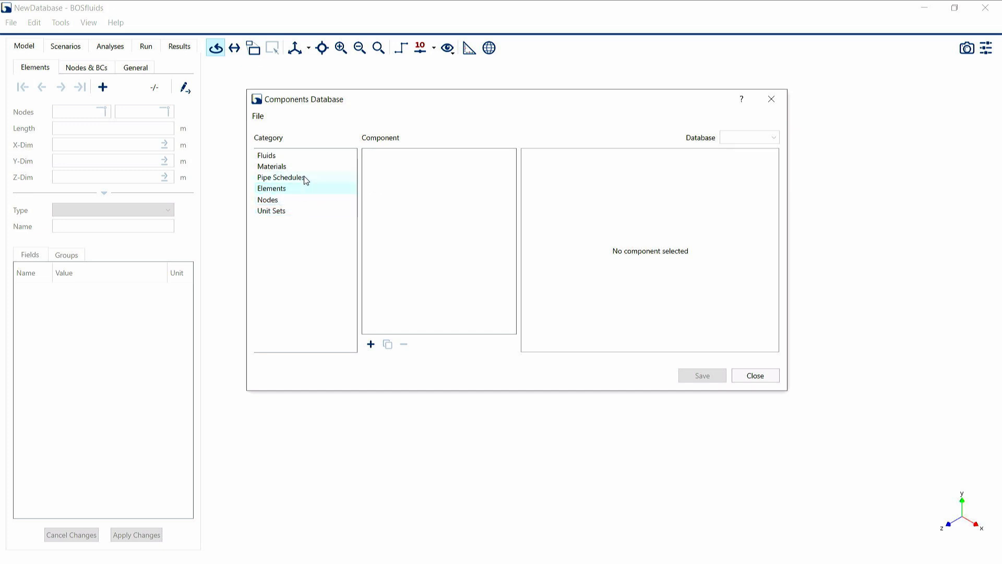
- Examine the ANSI and ISO steel pipe groups under the pipe schedules, including the ISO Sch. STD size table
left_click(305, 179)
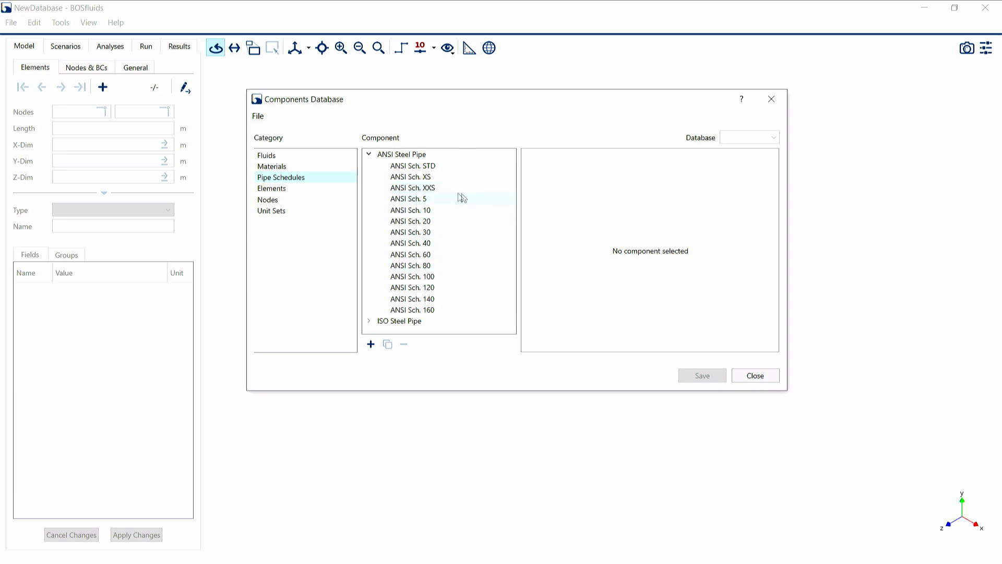
left_click(369, 155)
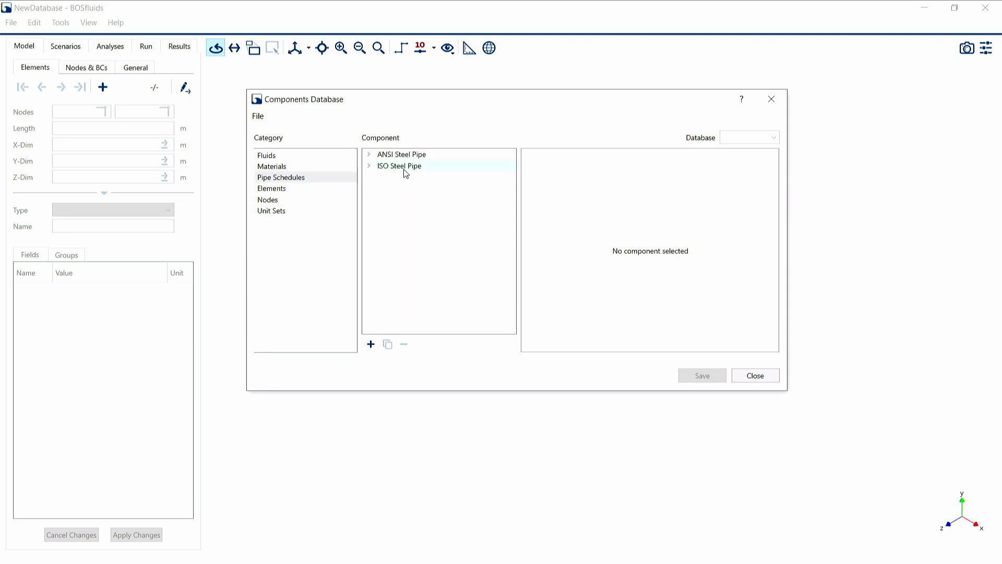
left_click(370, 166)
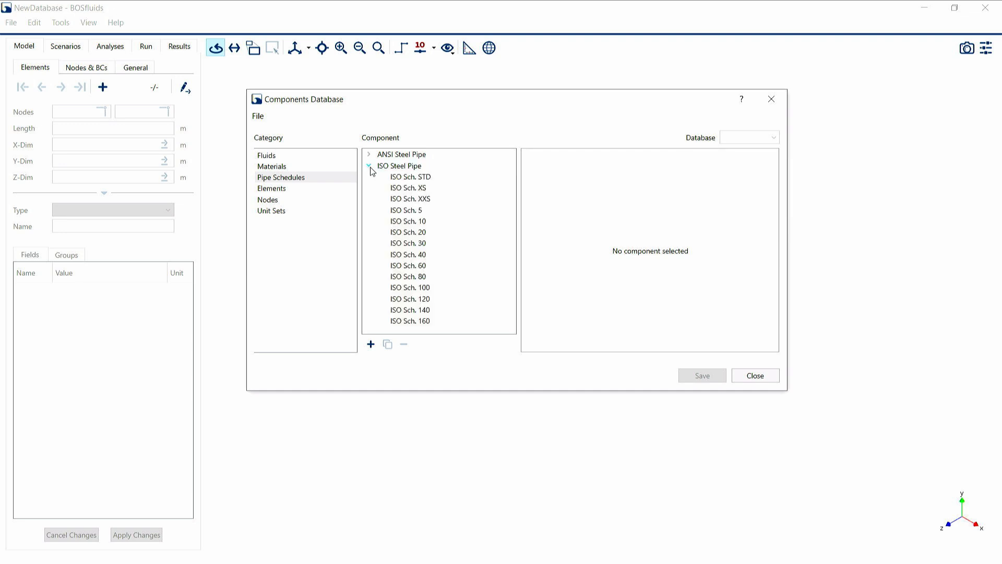
left_click(414, 177)
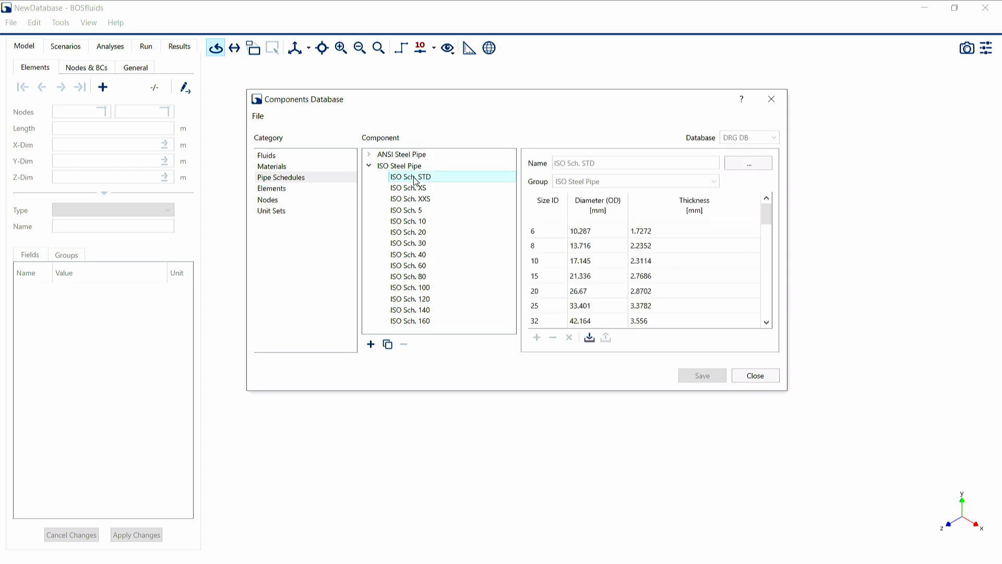
left_click(370, 166)
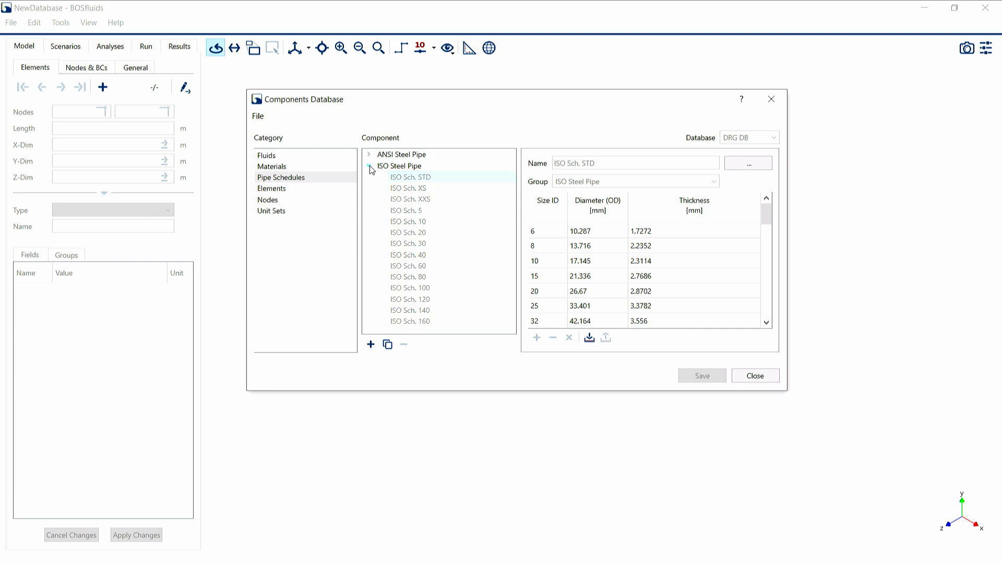
- Create a new pipe schedule named "Pressure class 12.5" in a new group called "GRE Pipe Series"
left_click(371, 345)
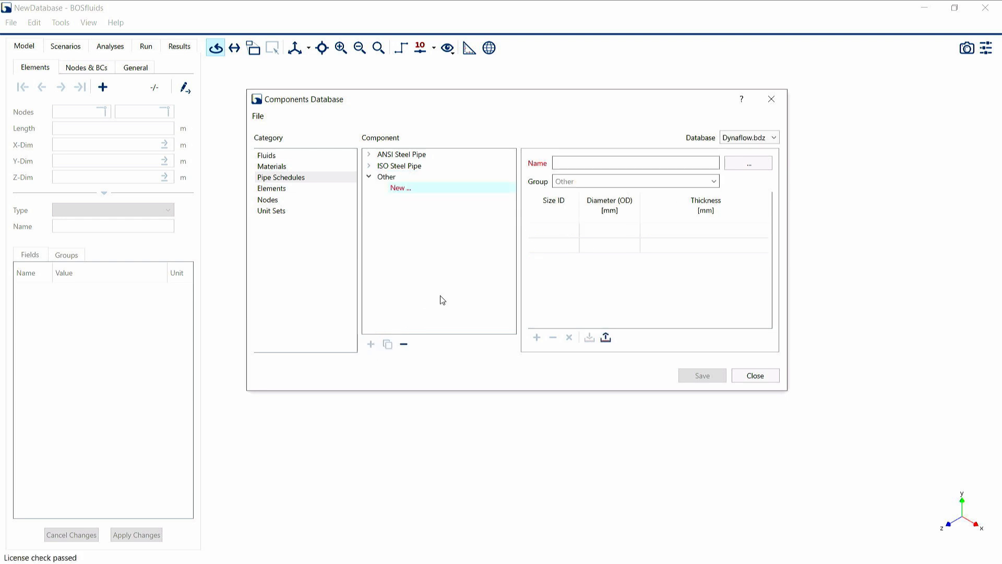
left_click(579, 166)
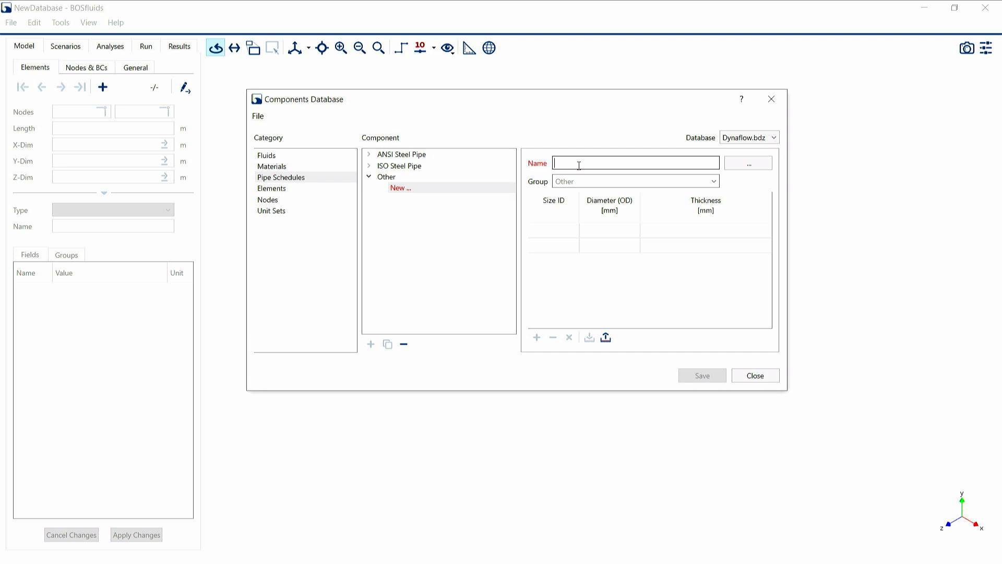
type("Pre")
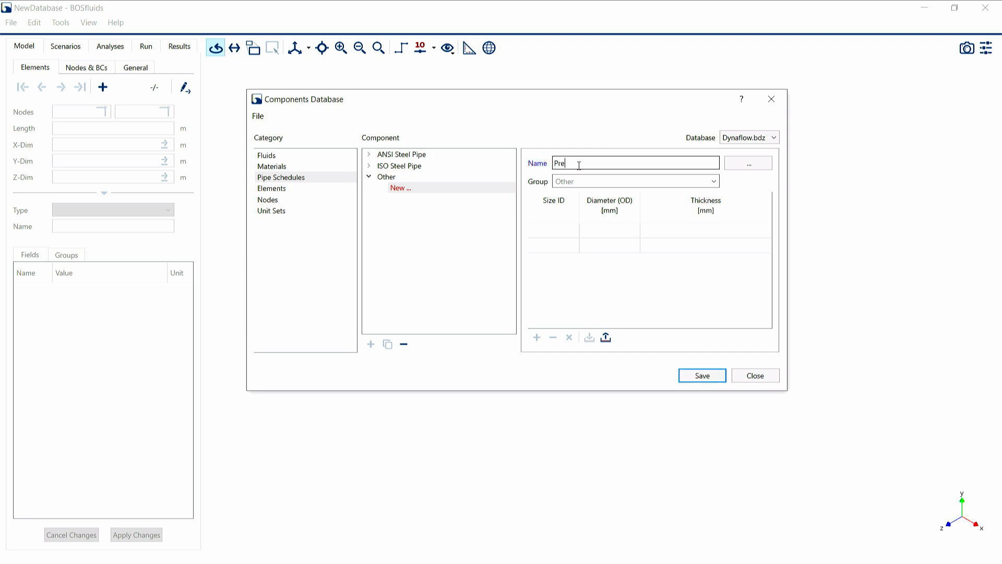
type("ssure class 12.5")
left_click(575, 180)
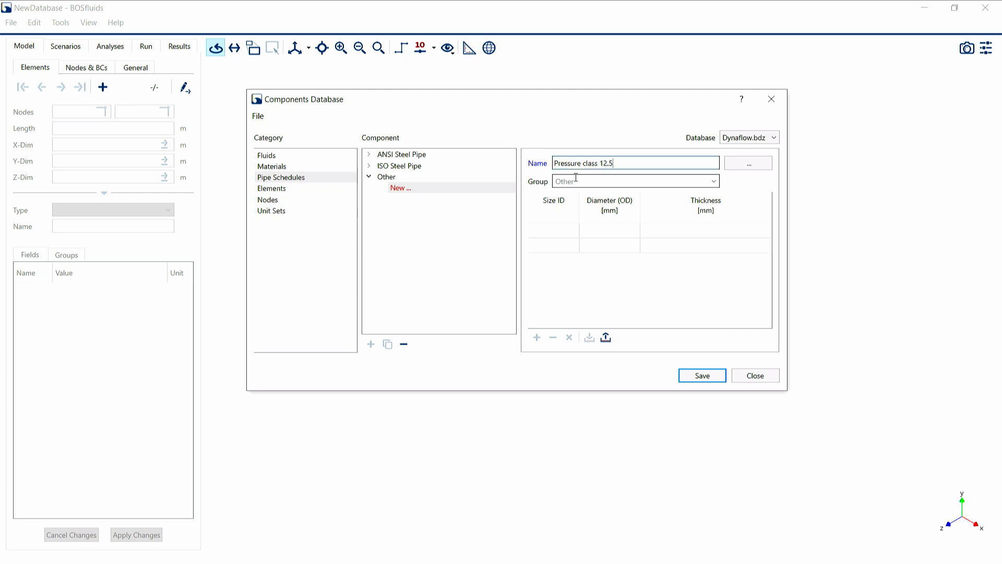
type("G")
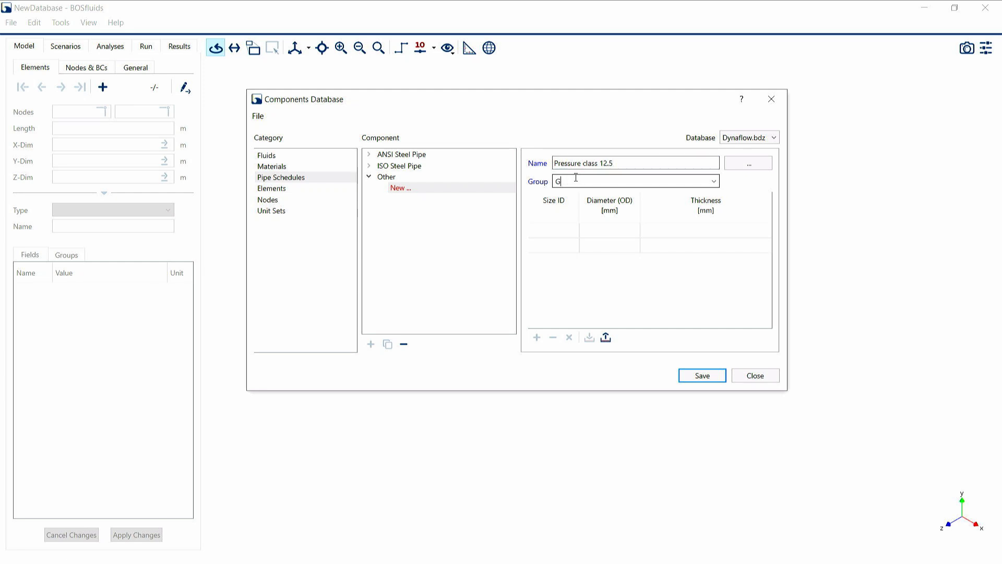
type("RE Pipe Series")
- Load the size table from PresureClass12.5.csv into the Pressure class 12.5 schedule and save it
left_click(605, 337)
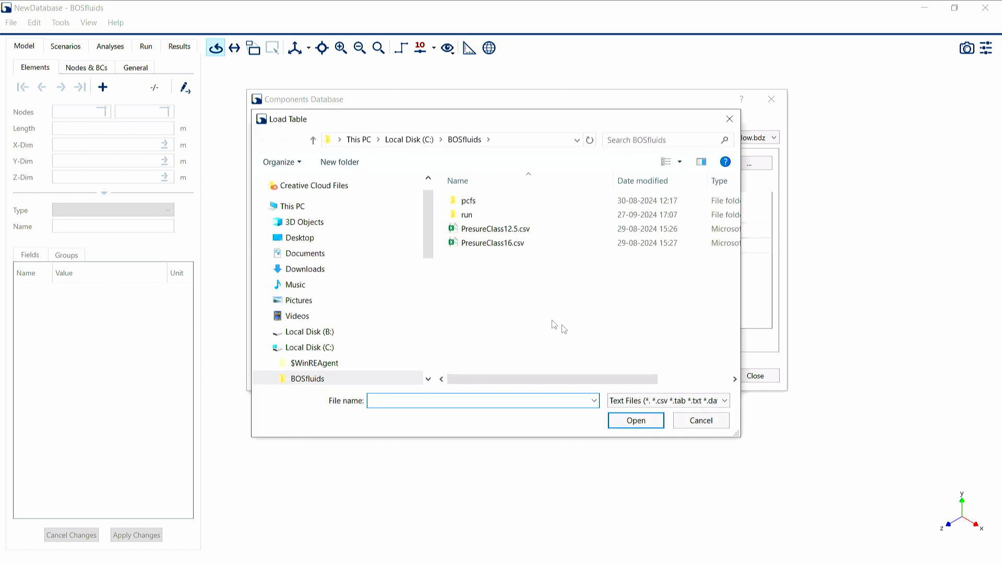
double_click(501, 229)
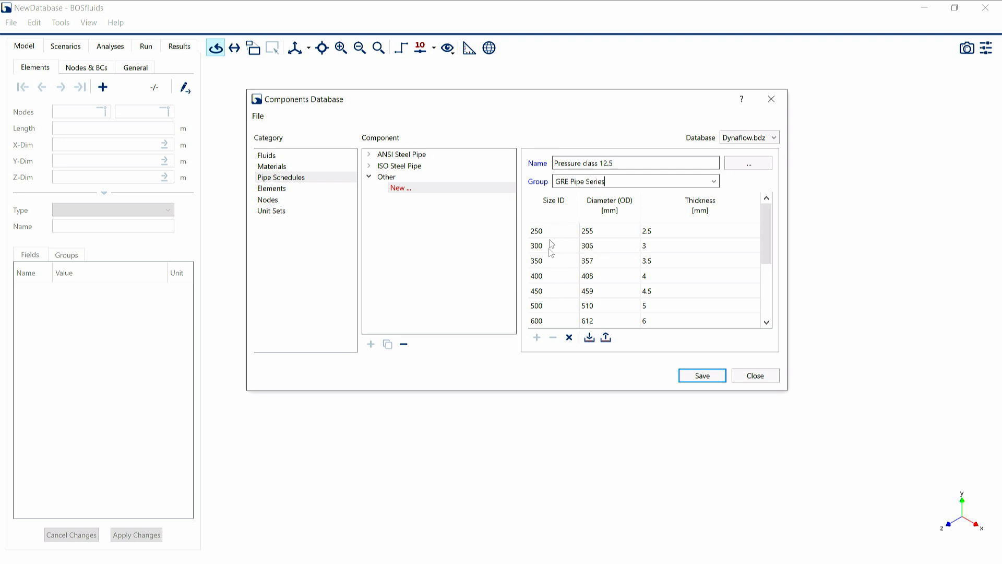
left_click(702, 376)
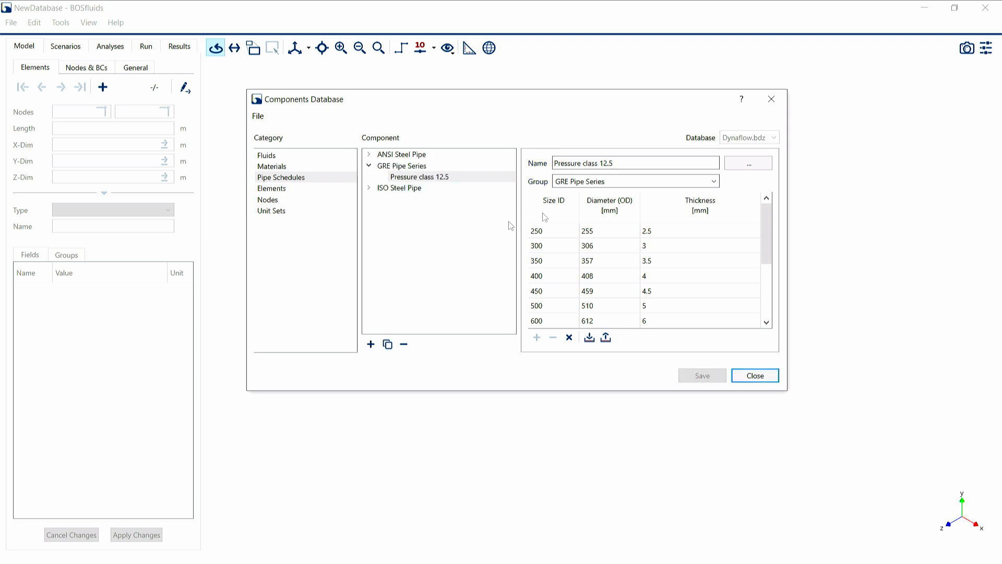
- Create another pipe schedule named "Pressure class 16" and assign it to the existing GRE Pipe Series group
left_click(370, 344)
left_click(581, 164)
type("P")
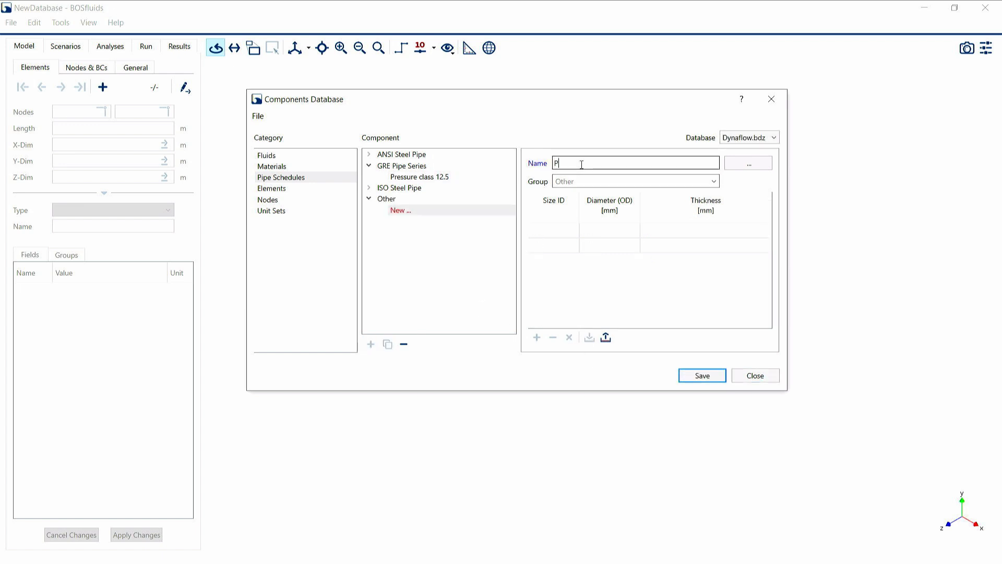
type("ressure class 16")
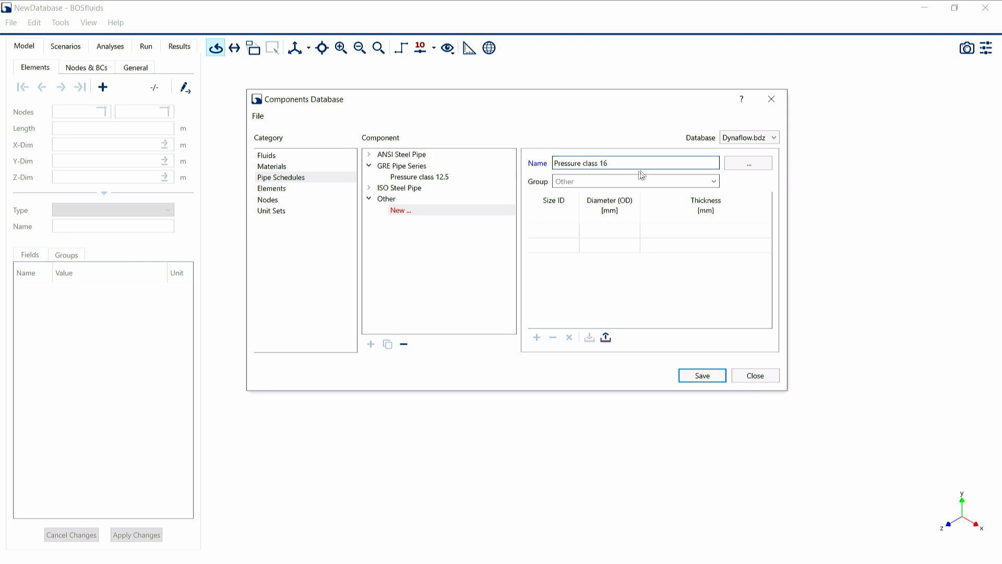
left_click(714, 182)
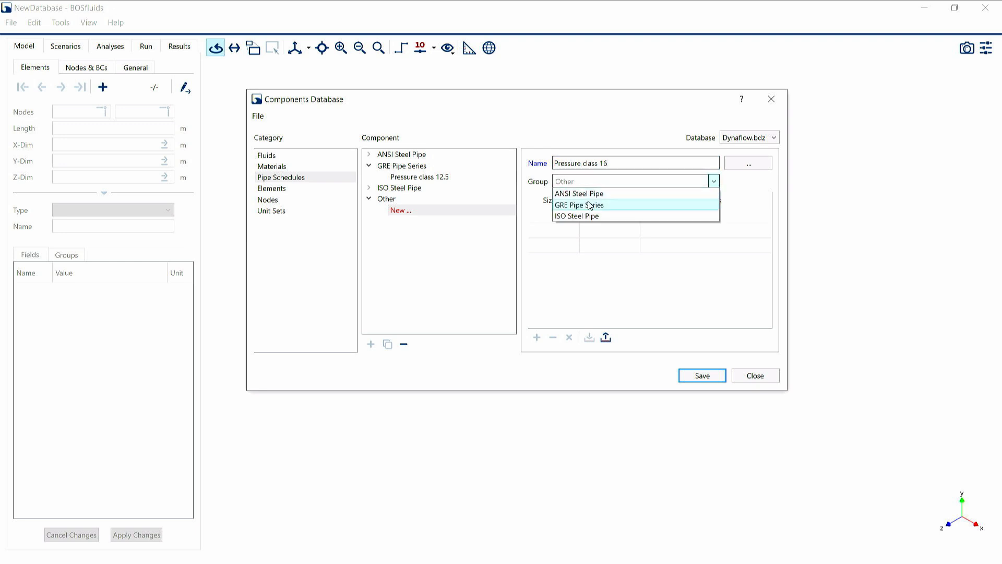
left_click(589, 205)
- Load the size table from PresureClass16.csv into the Pressure class 16 schedule, save it and close the components database
left_click(606, 337)
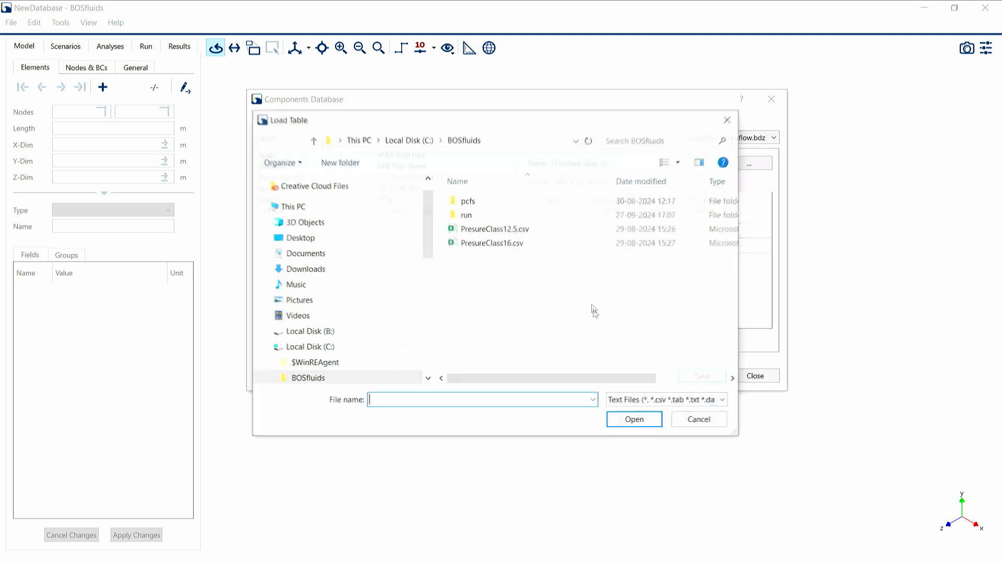
double_click(499, 248)
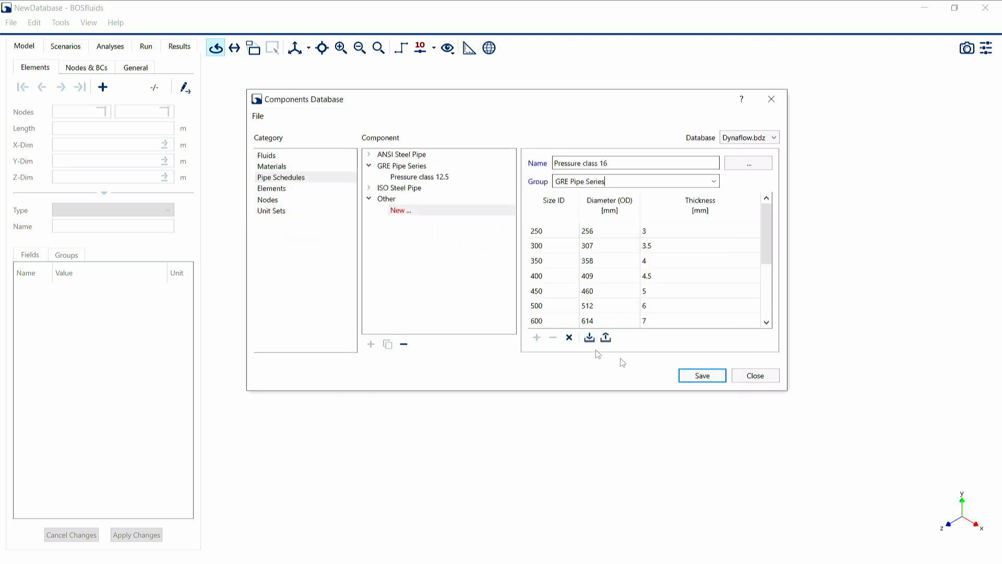
left_click(708, 379)
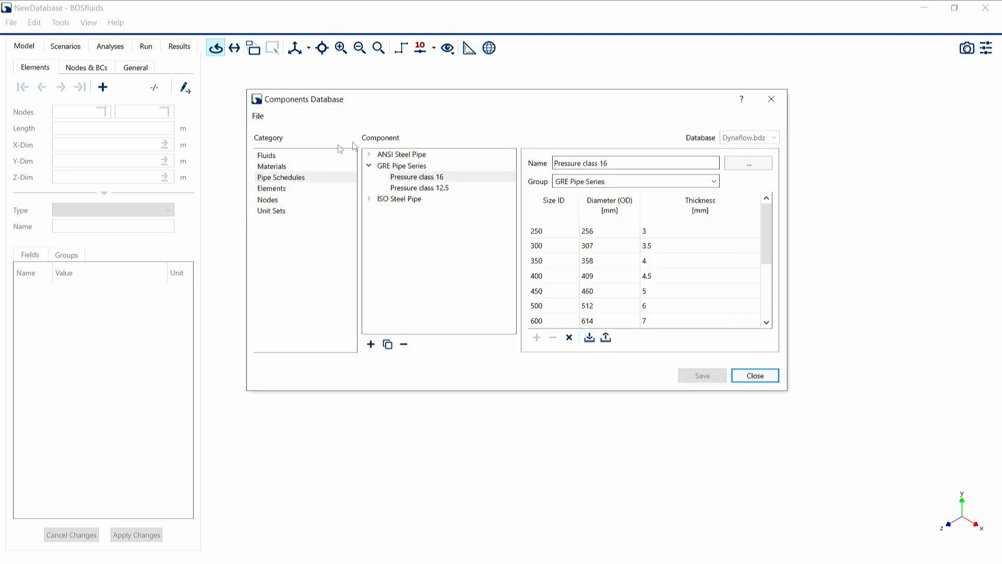
left_click(752, 375)
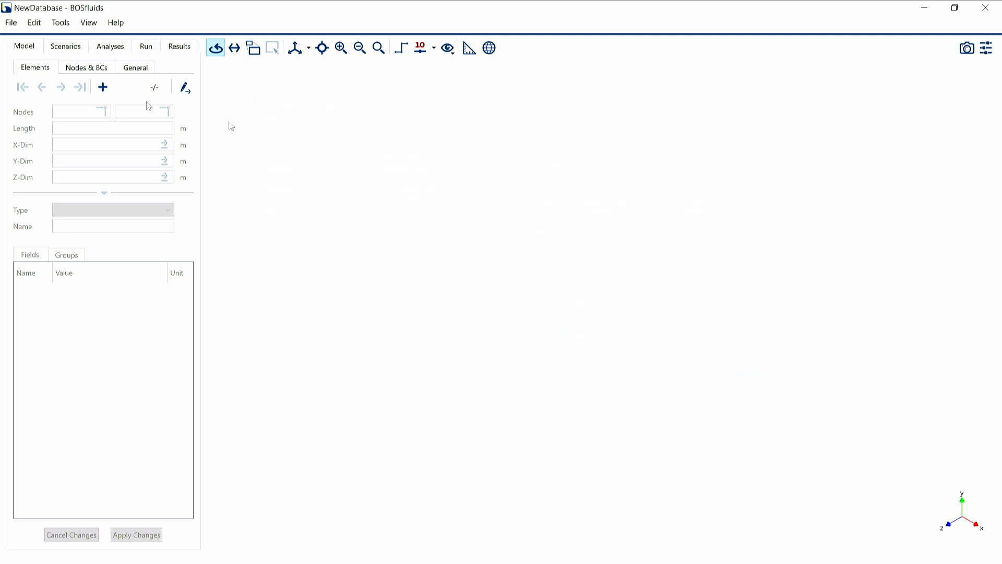
- Add a first pipe element to the model and set its length to 1 m
left_click(102, 87)
left_click(77, 130)
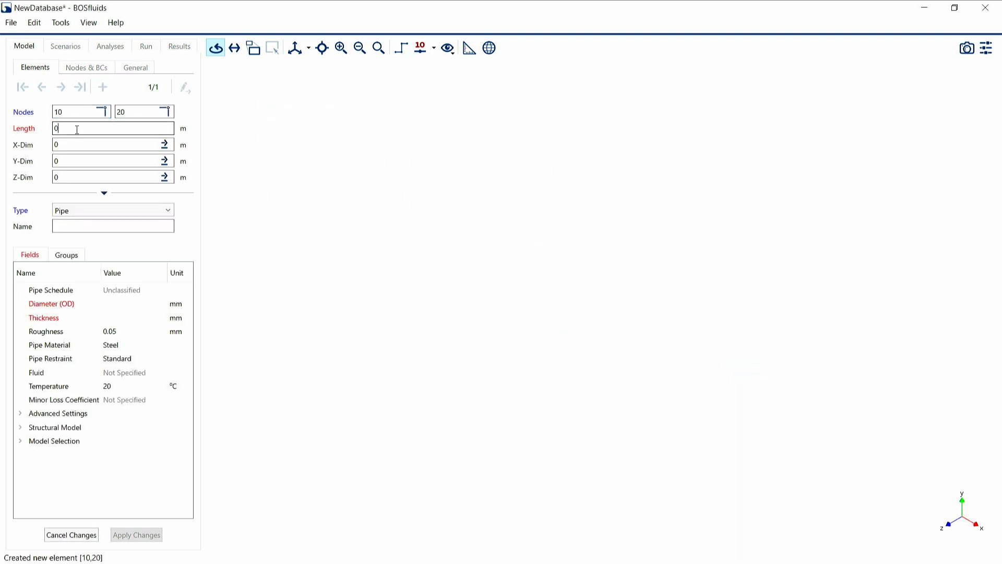
type("1")
- Assign the ANSI Sch. STD pipe schedule from the ANSI Steel Pipe group to the new pipe element
left_click(121, 295)
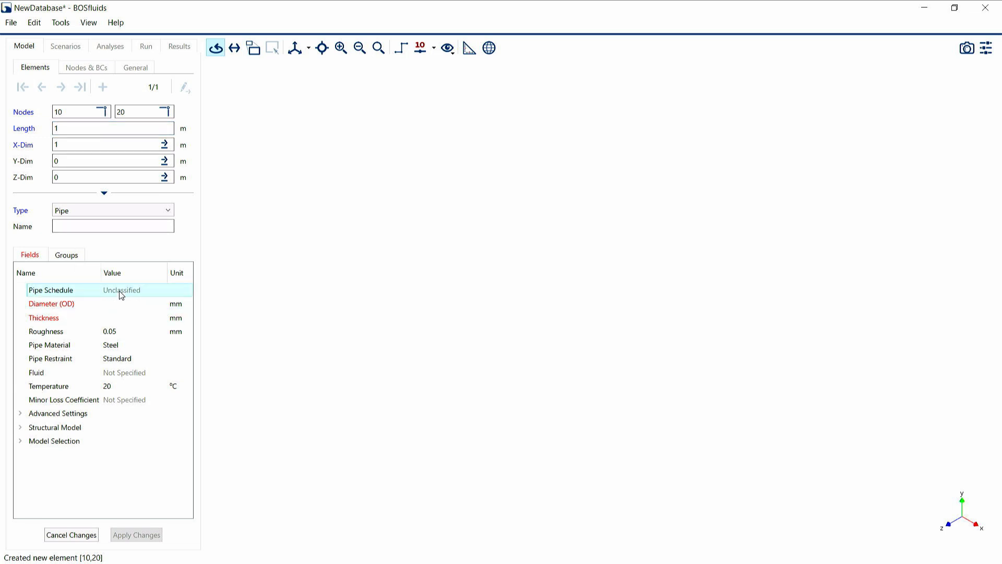
left_click(121, 294)
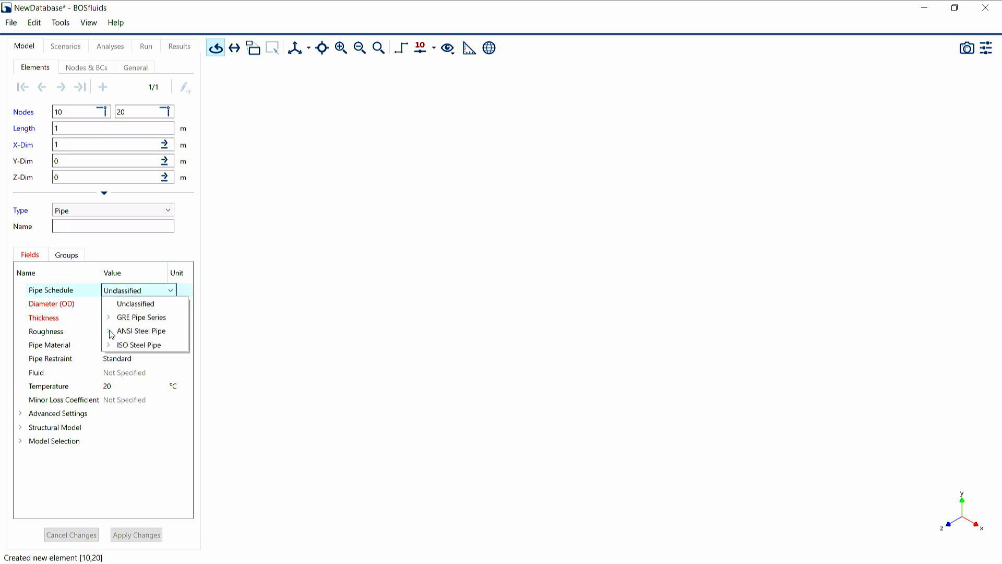
left_click(109, 332)
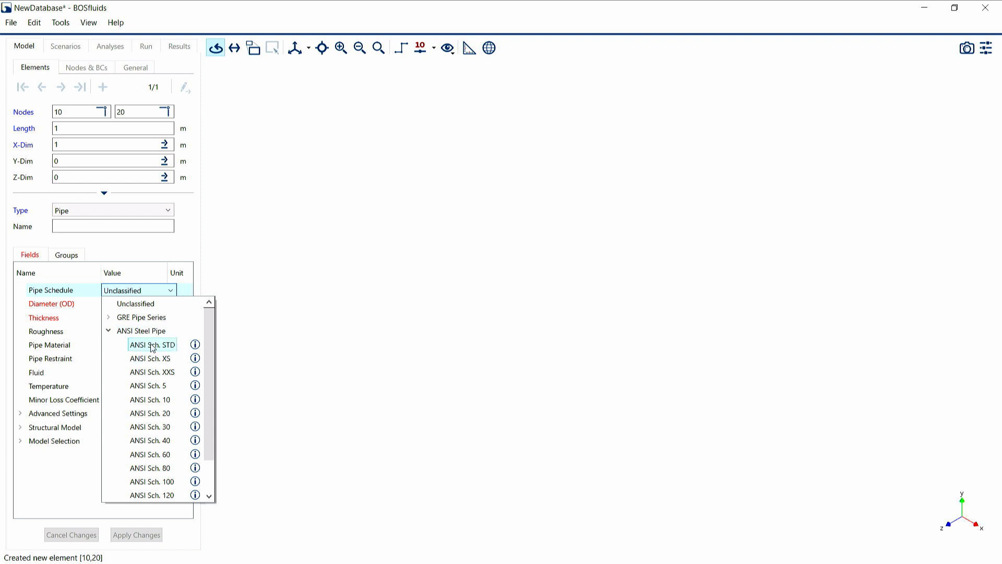
left_click(153, 345)
- Enter size 10 as the pipe's outer diameter and apply the element, continuing without a specified fluid
left_click(124, 302)
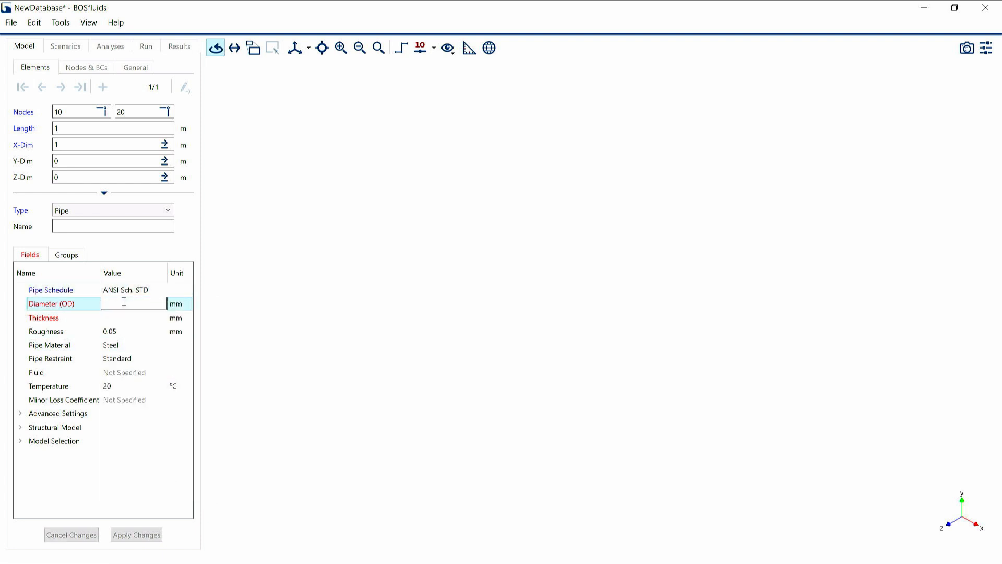
type("10")
left_click(123, 316)
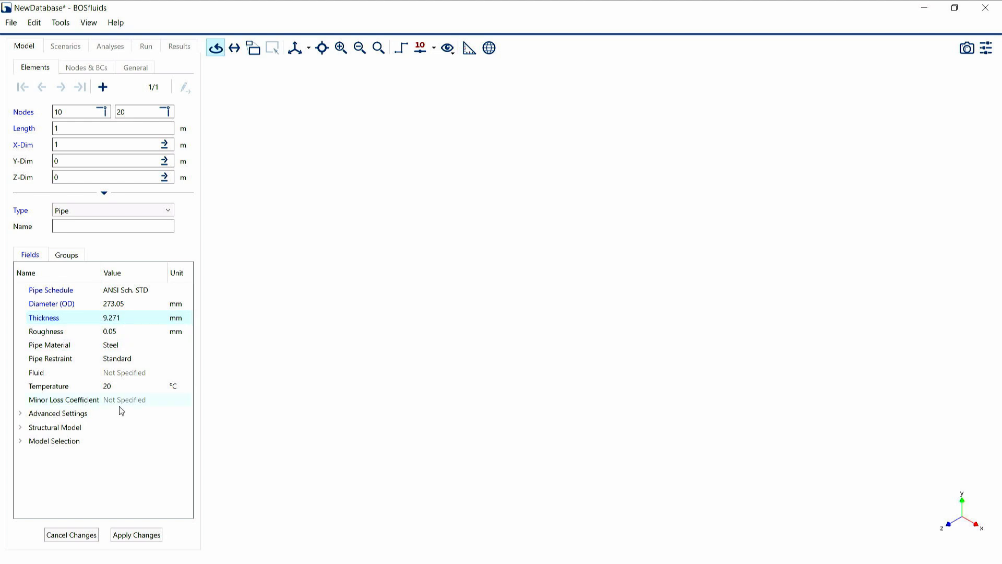
left_click(130, 536)
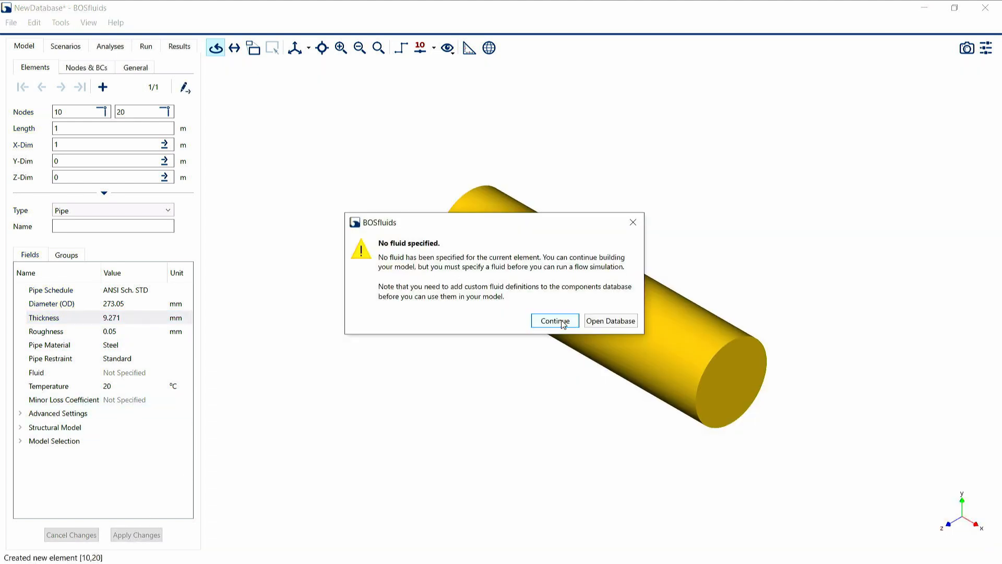
left_click(558, 321)
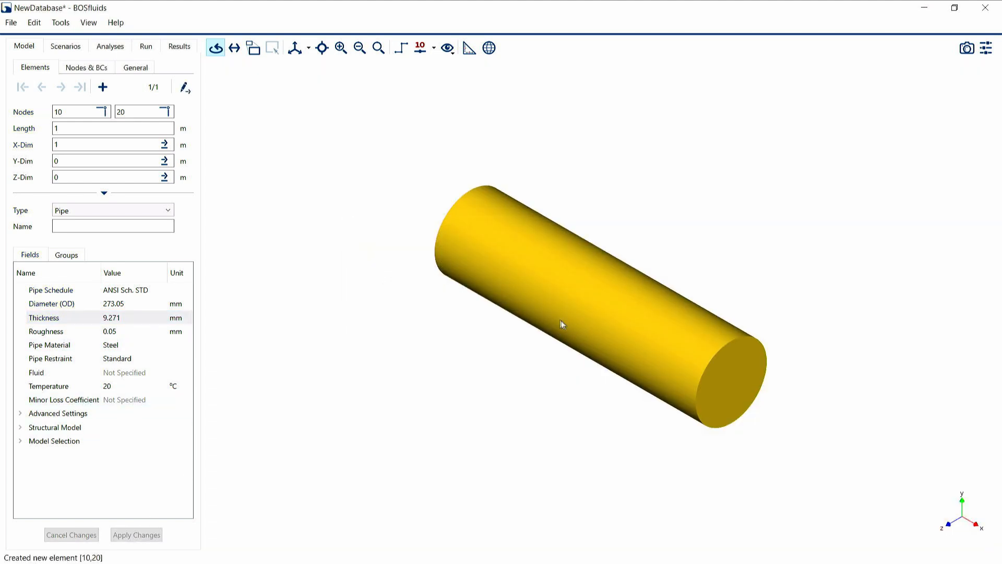
- Add two more 1 m pipe elements in line with the first, between nodes 20–30 and 30–40
left_click(103, 87)
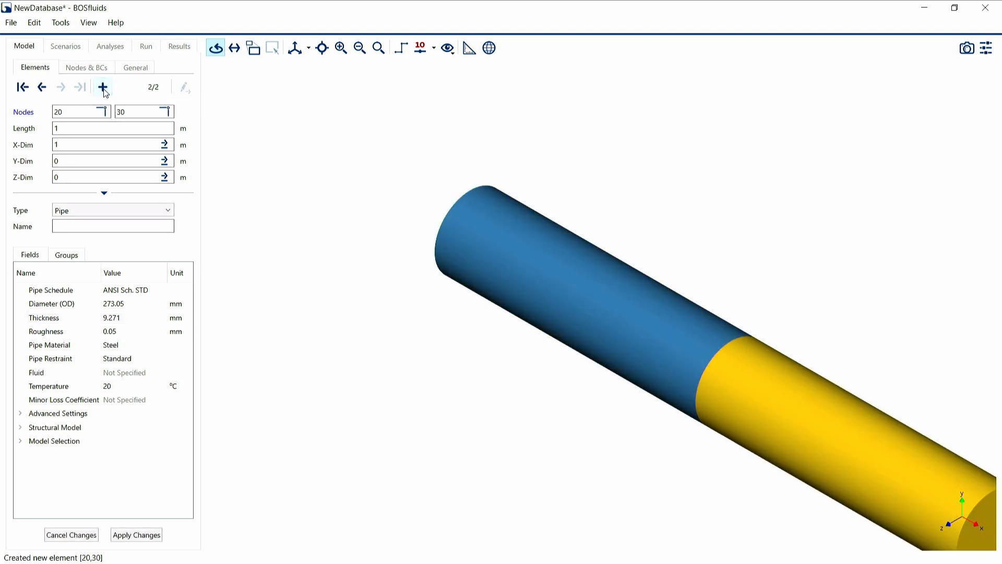
left_click(103, 87)
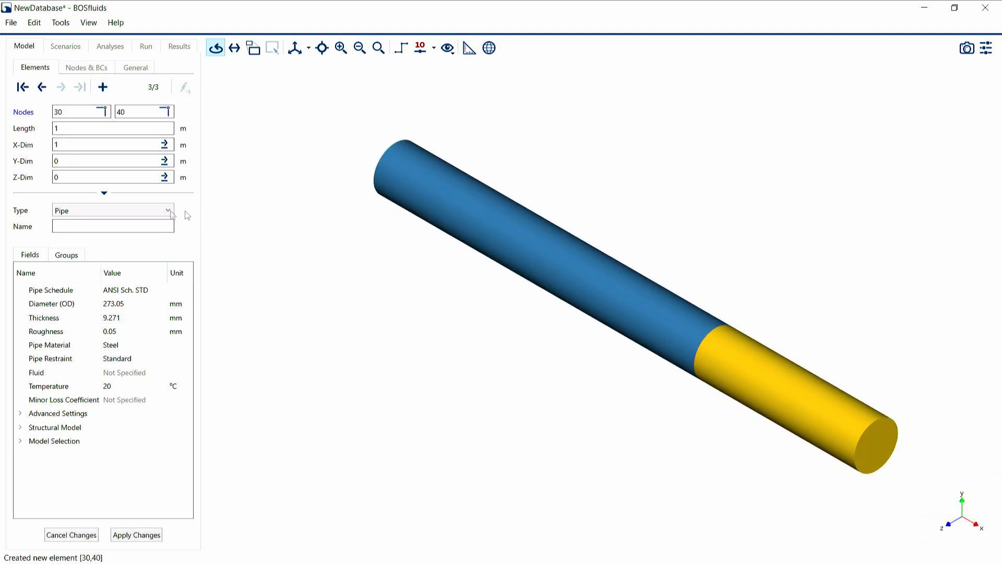
- Assign the ISO Sch. STD pipe schedule from the ISO Steel Pipe group to the pipe element between nodes 30–40
left_click(136, 291)
left_click(138, 292)
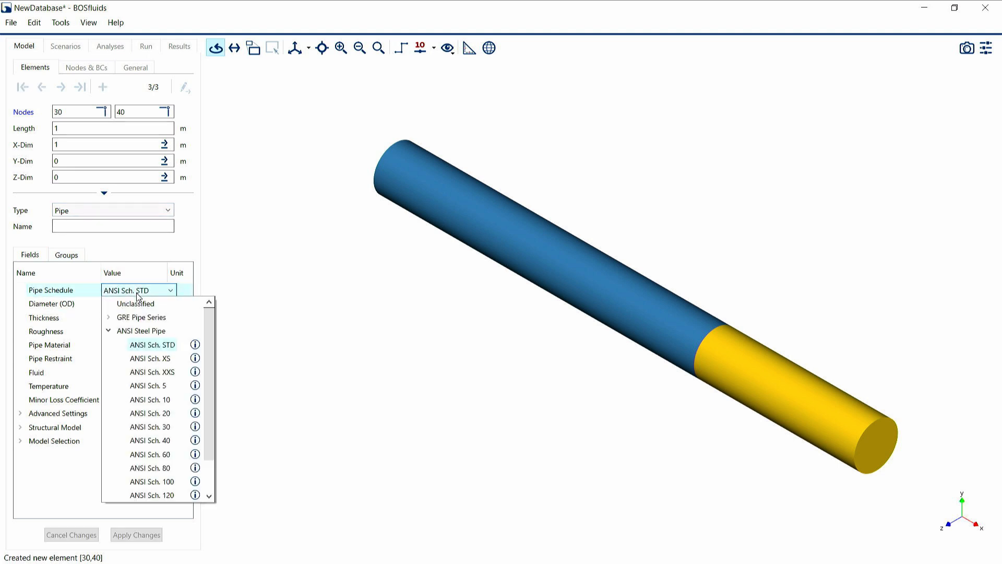
left_click(110, 333)
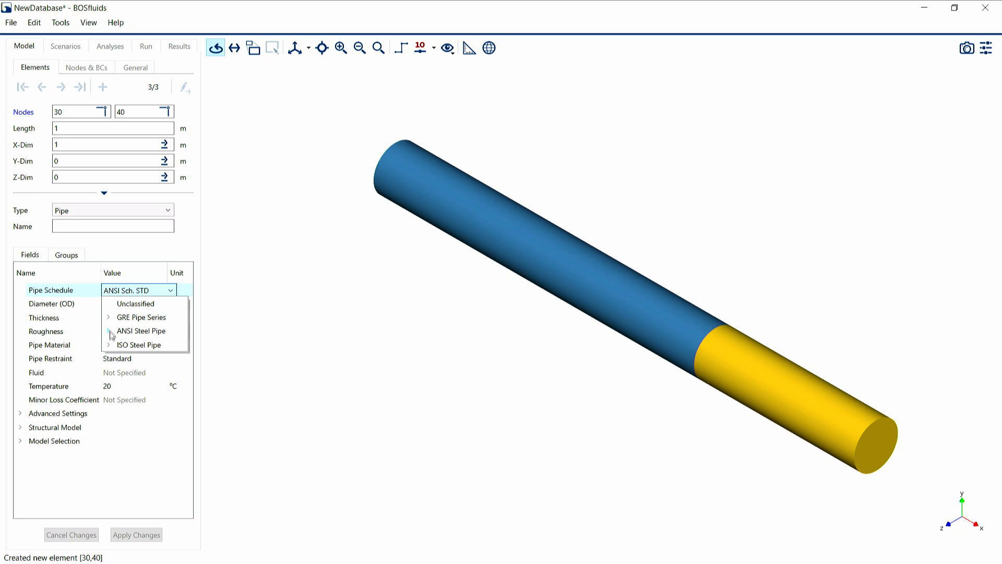
left_click(108, 345)
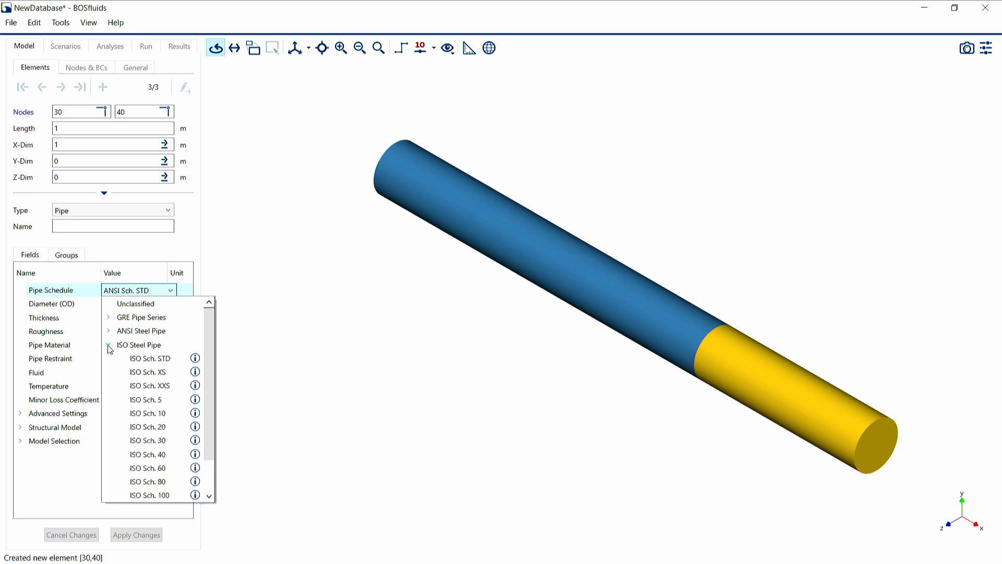
left_click(149, 359)
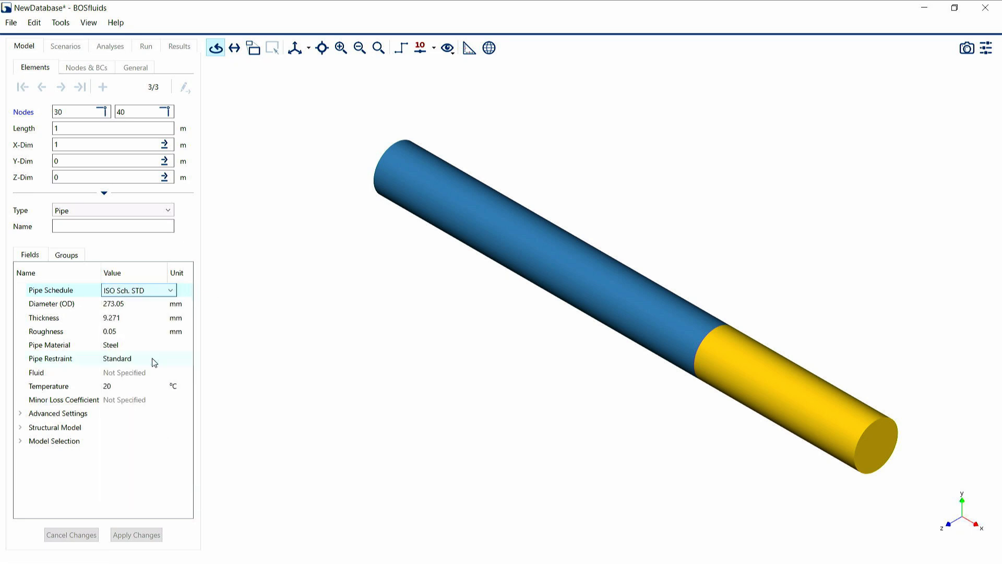
key("Return")
key("Return")
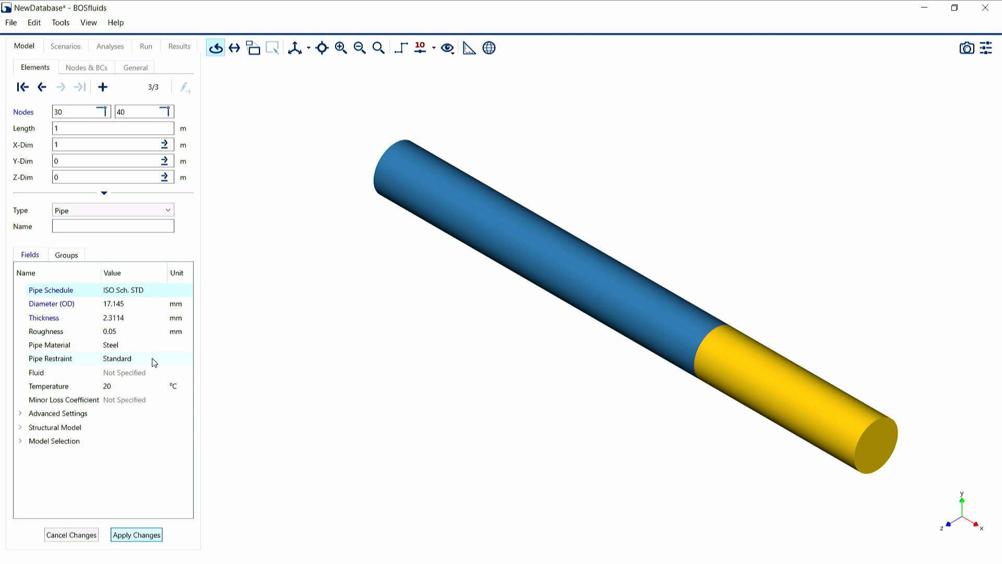
- Enter size 250 as the outer diameter of the pipe element between nodes 30–40 and apply the change
double_click(135, 304)
type("250")
left_click(128, 319)
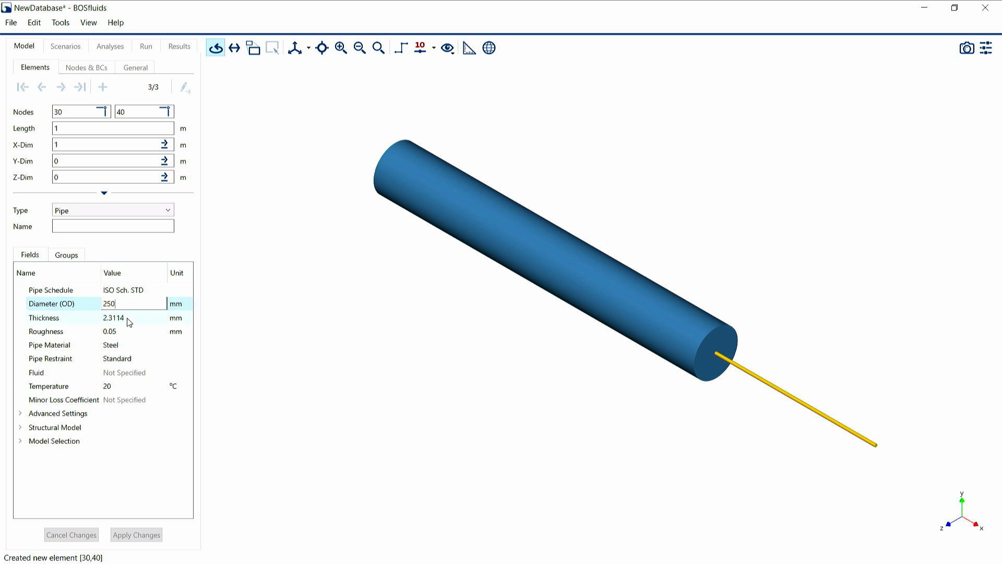
key("Return")
key("Return")
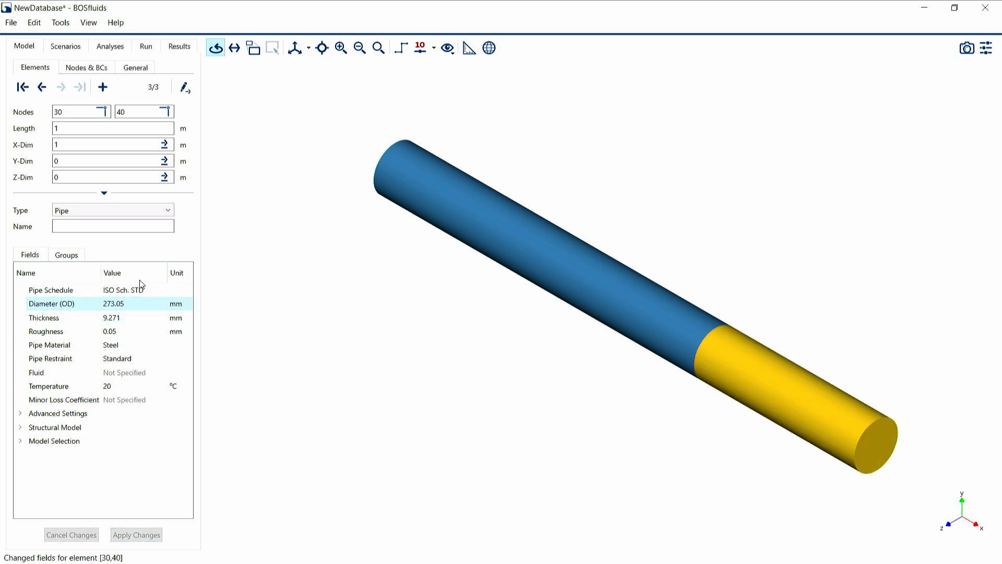
- Add a pipe element between nodes 40–50 and assign it the Pressure class 16 schedule from the GRE Pipe Series group
left_click(648, 310)
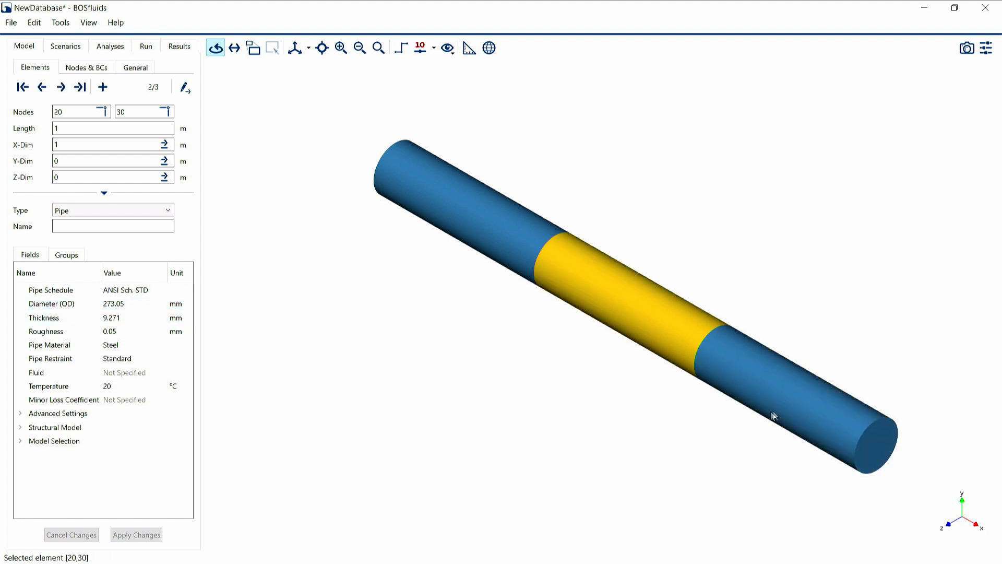
left_click(777, 384)
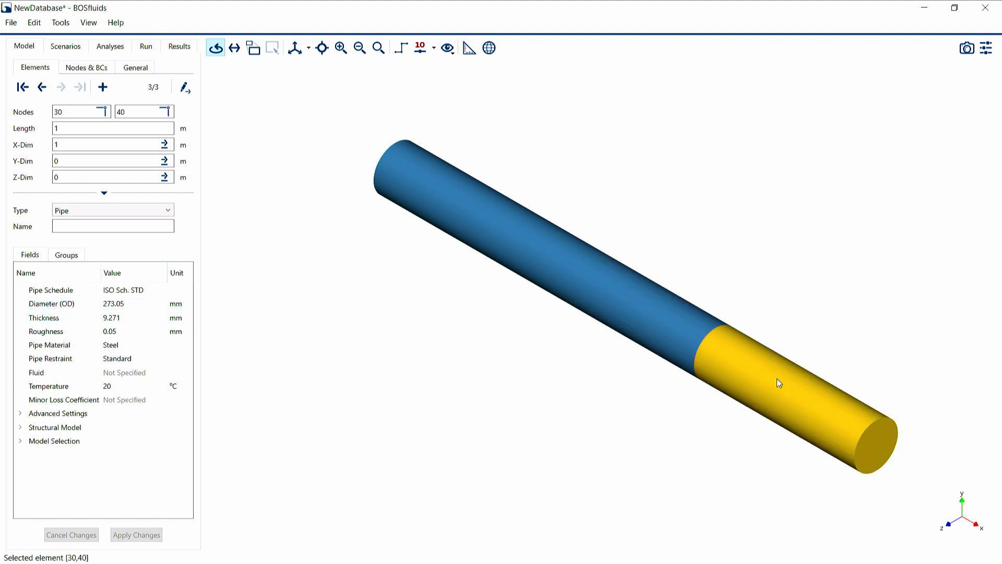
left_click(103, 88)
left_click(138, 290)
left_click(108, 303)
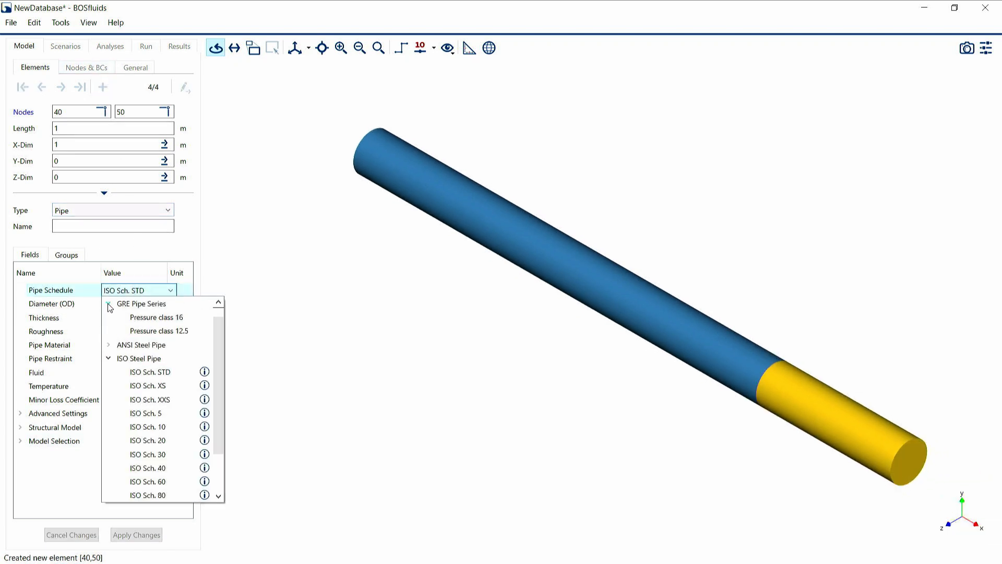
left_click(165, 322)
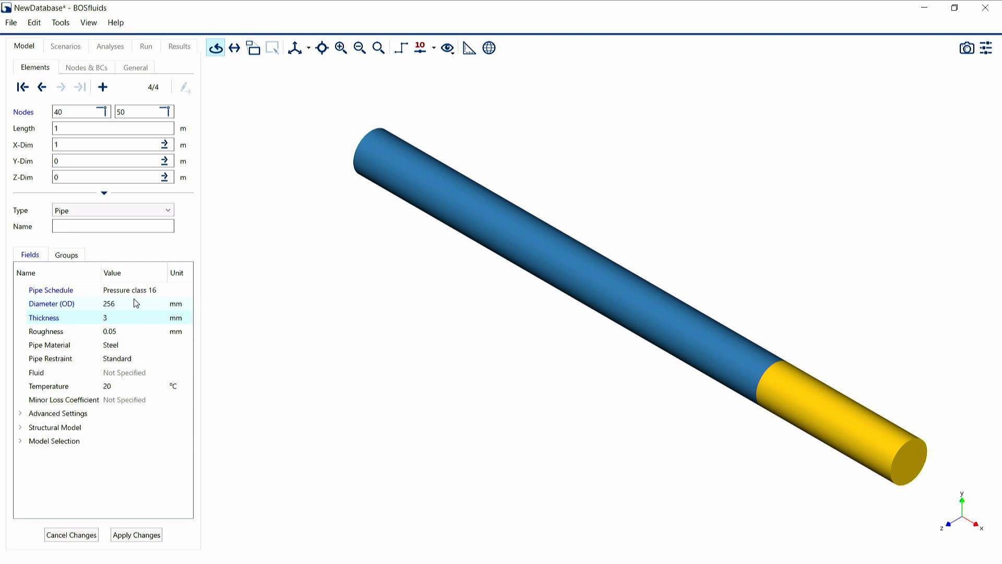
left_click(52, 316)
left_click(136, 535)
- Add pipe elements between nodes 50–60 and 60–70, and assign the Pressure class 12.5 schedule to the last one
left_click(103, 87)
left_click(108, 91)
left_click(142, 295)
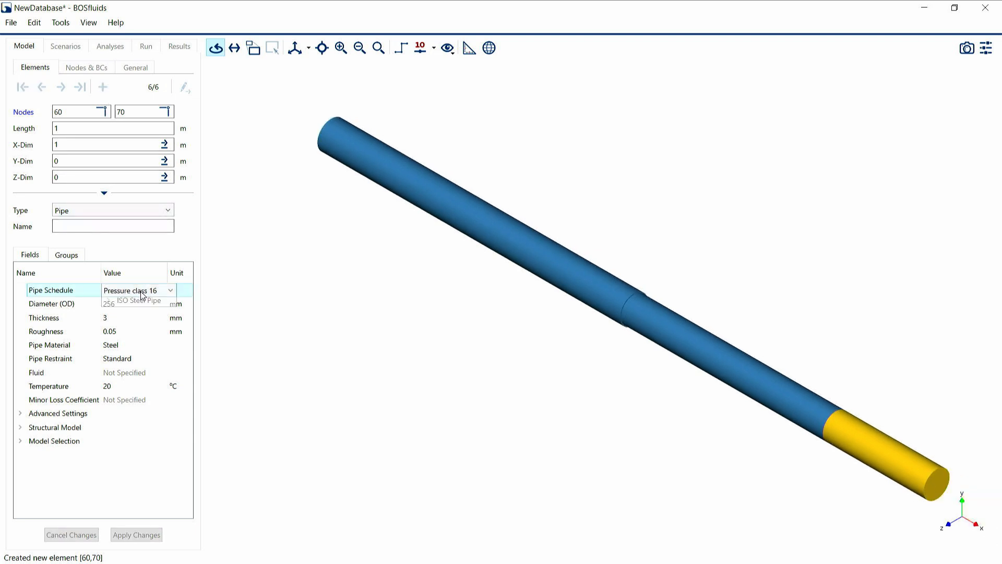
left_click(145, 343)
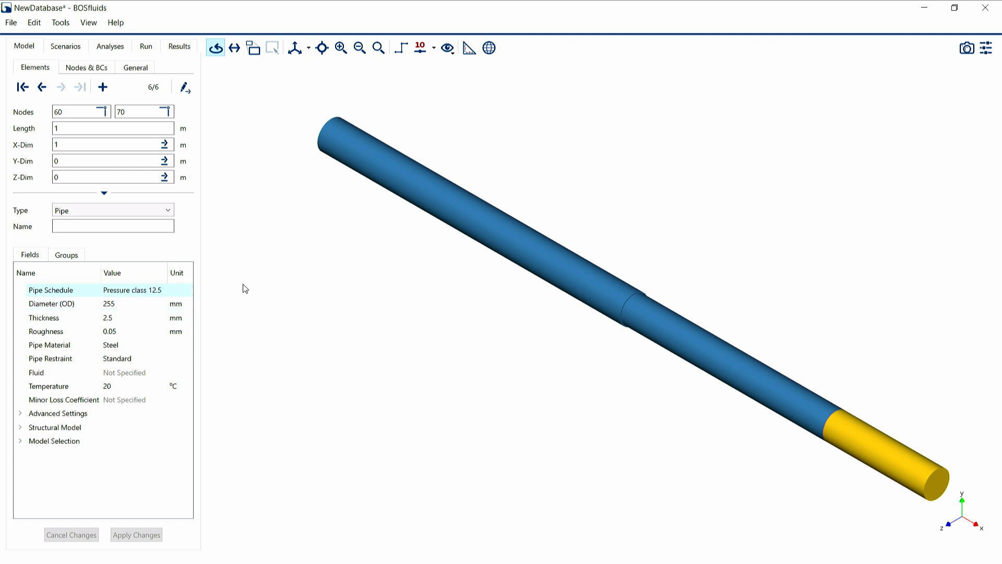
- Colour the model's elements by the Pipe Size field
left_click(452, 51)
left_click(472, 103)
left_click(308, 116)
left_click(276, 137)
left_click(278, 134)
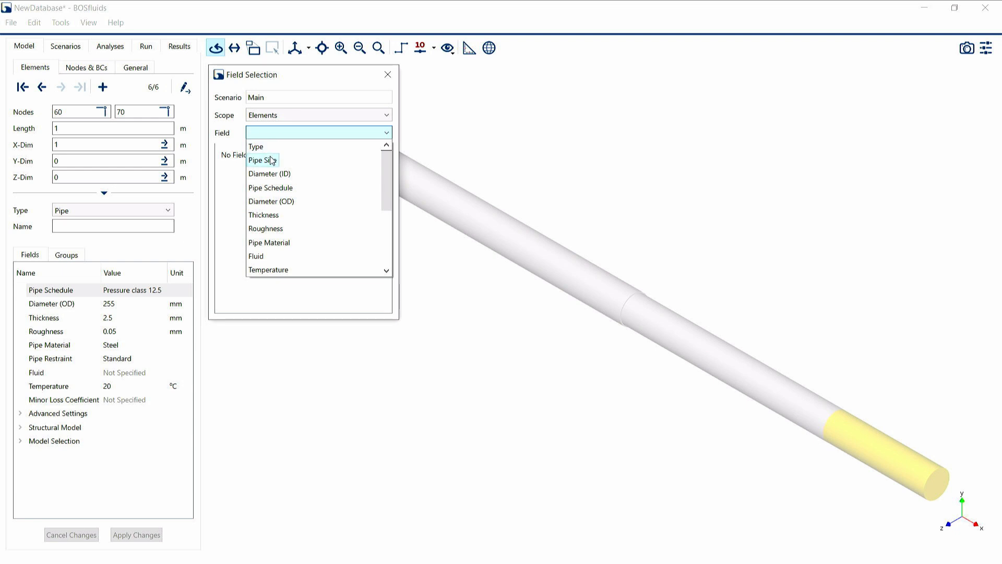
left_click(272, 160)
scroll(761, 418, "down", 3)
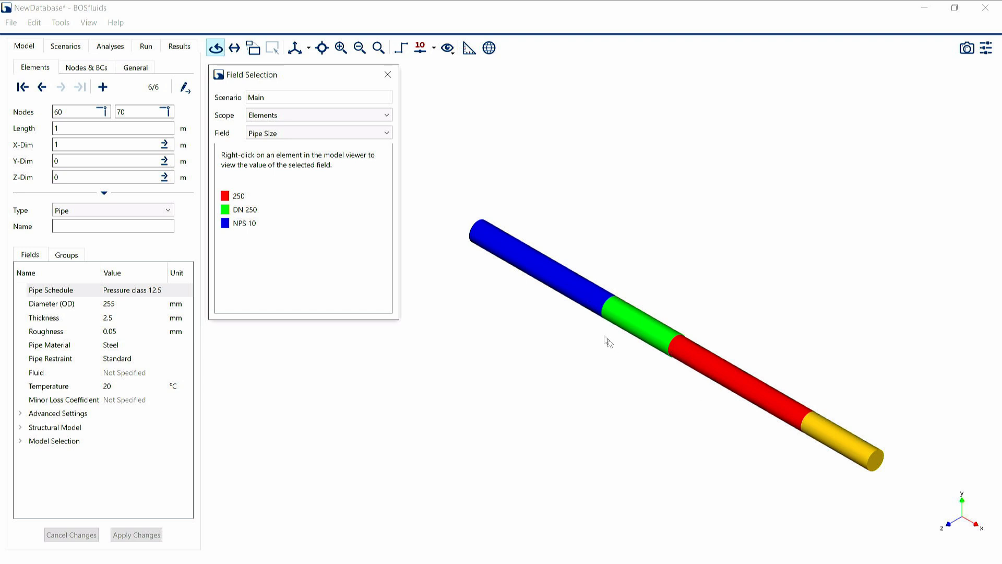
left_click_drag(476, 266, 461, 247)
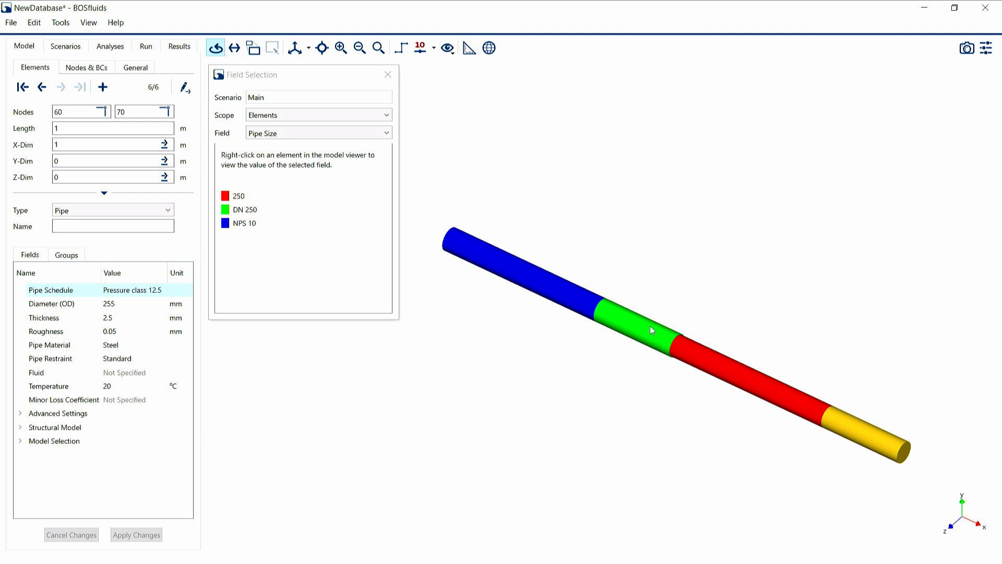
- Examine the GRE pipe elements between nodes 40–70 individually, ending on element 40–50
left_click(686, 353)
left_click(771, 387)
left_click(862, 436)
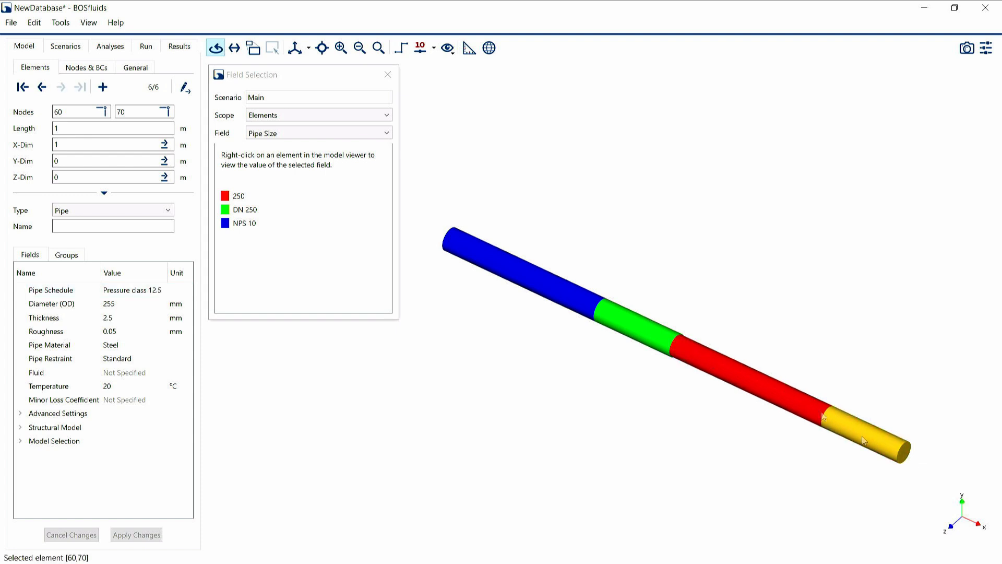
left_click(689, 361)
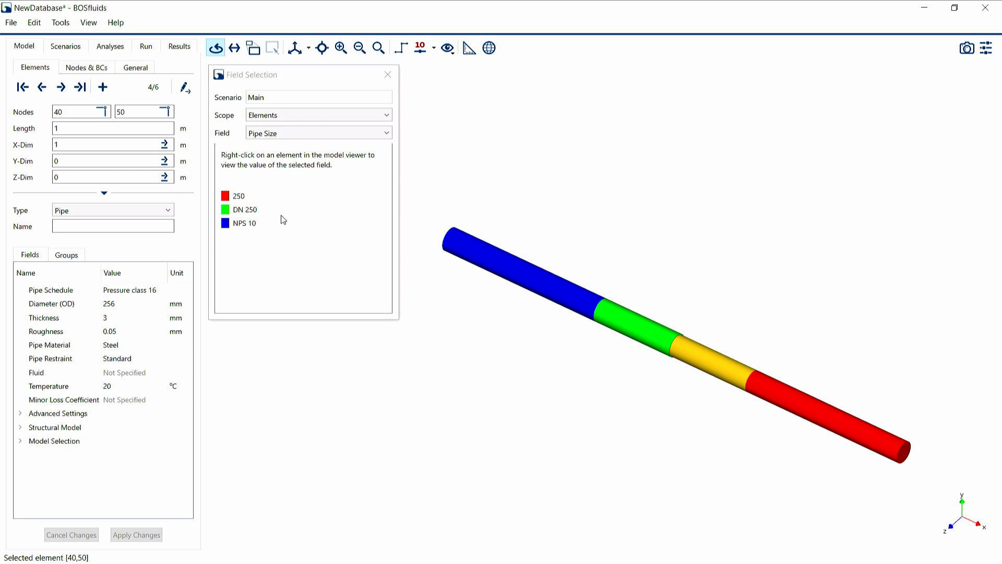
- Colour the elements by the Pipe Schedule field, examine the model, and close the field display
left_click(288, 134)
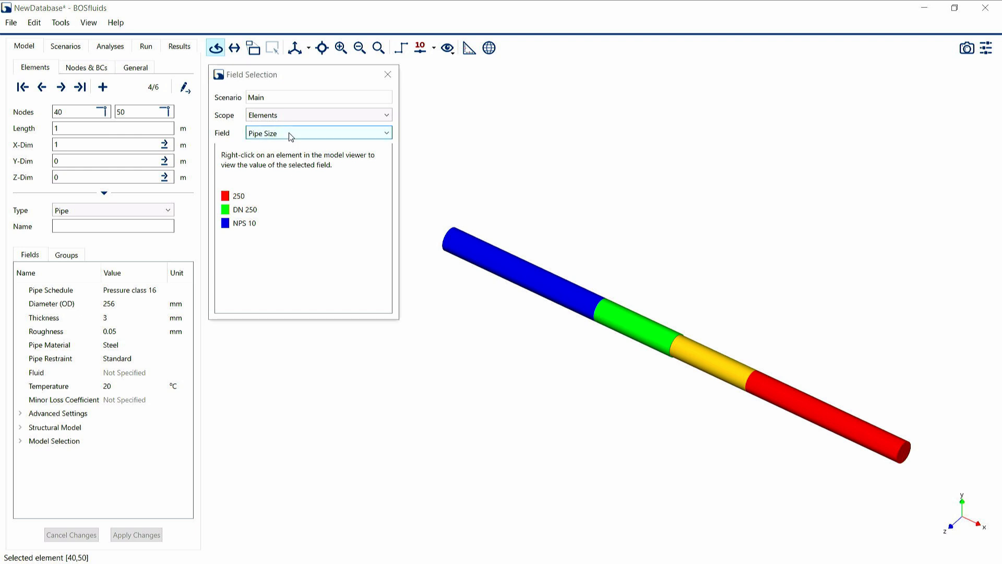
left_click(270, 187)
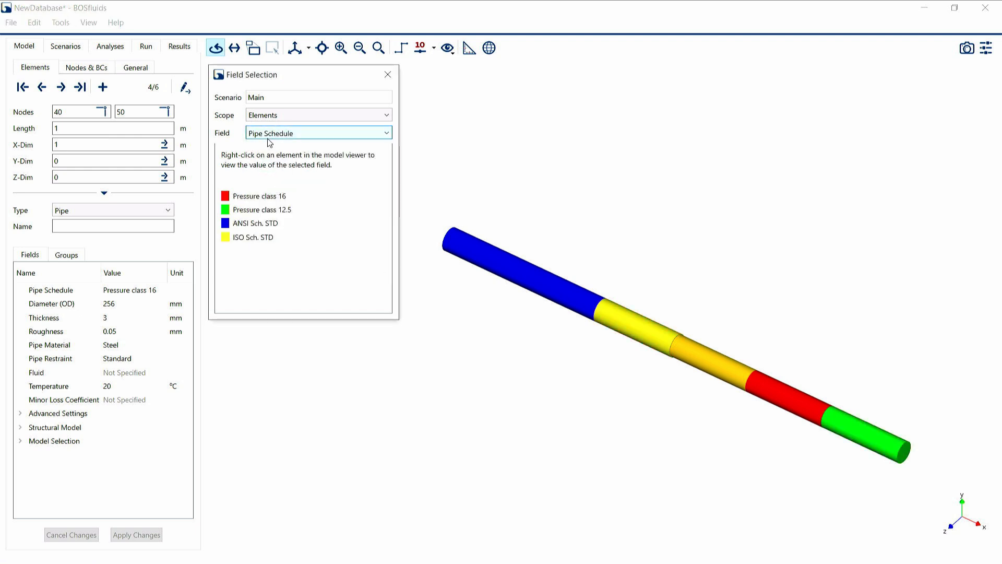
left_click_drag(566, 351, 667, 402)
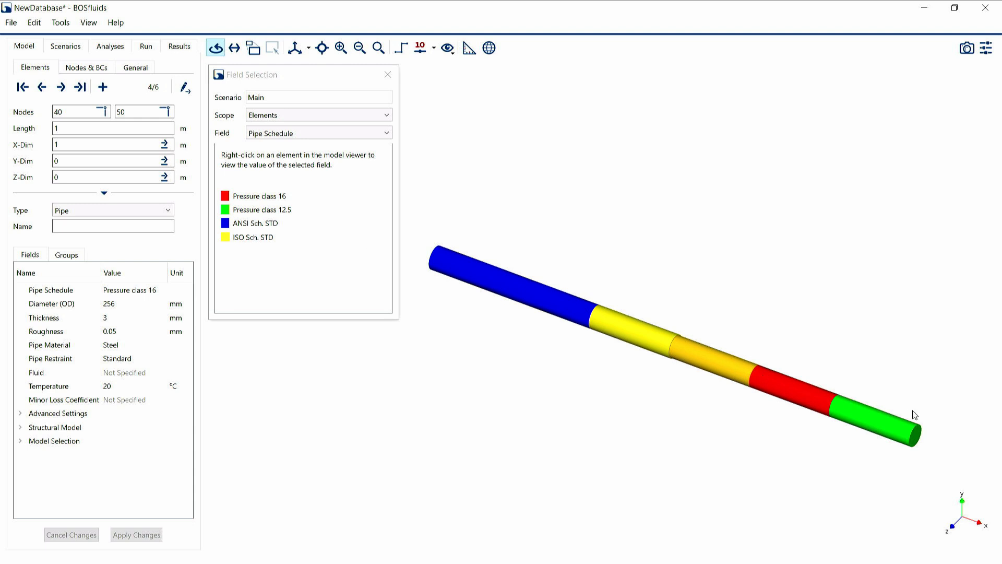
left_click_drag(599, 456, 565, 436)
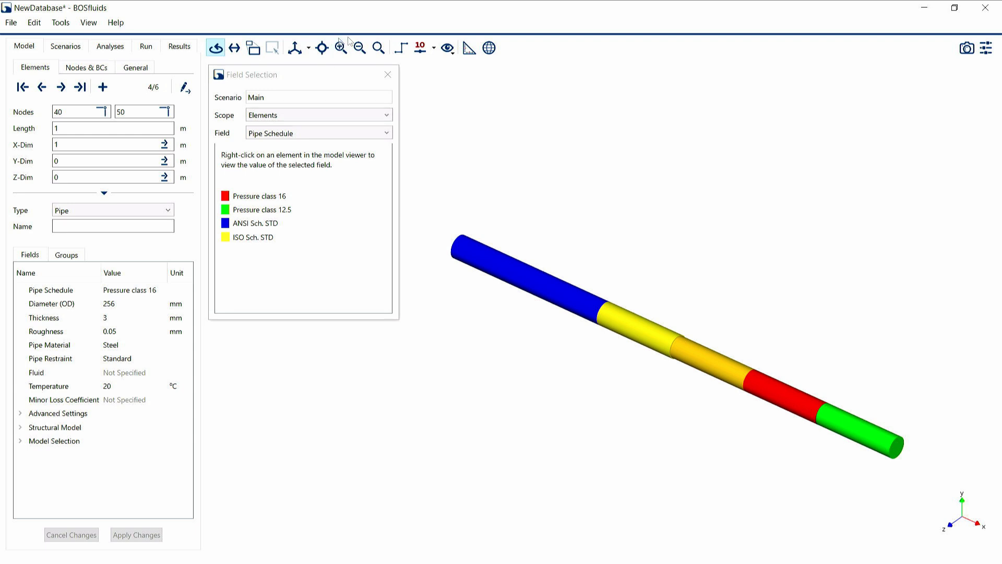
left_click(386, 76)
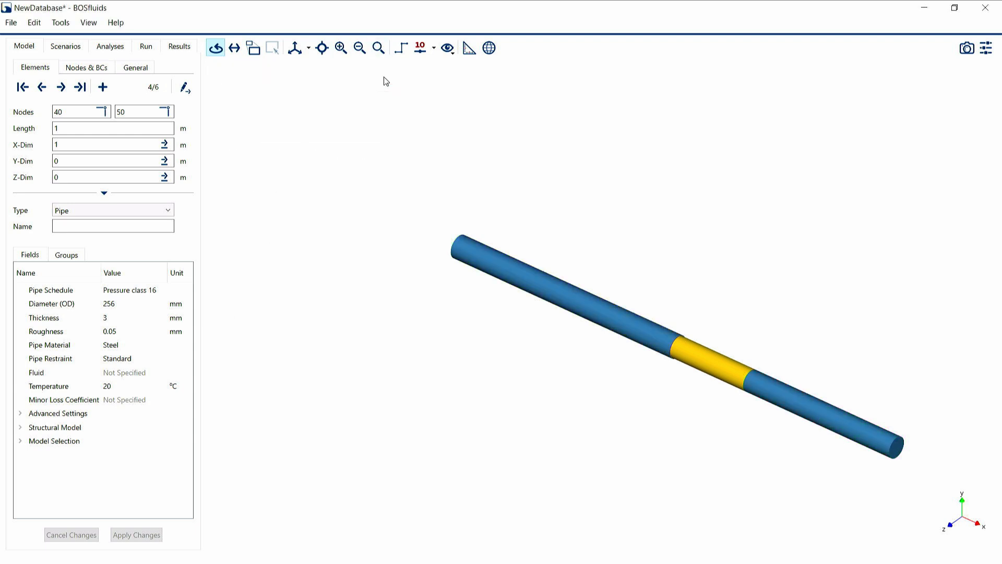
- Select pipe element 30–40 and create a Valve-type element component named Valve XYZ in the components database
left_click(657, 324)
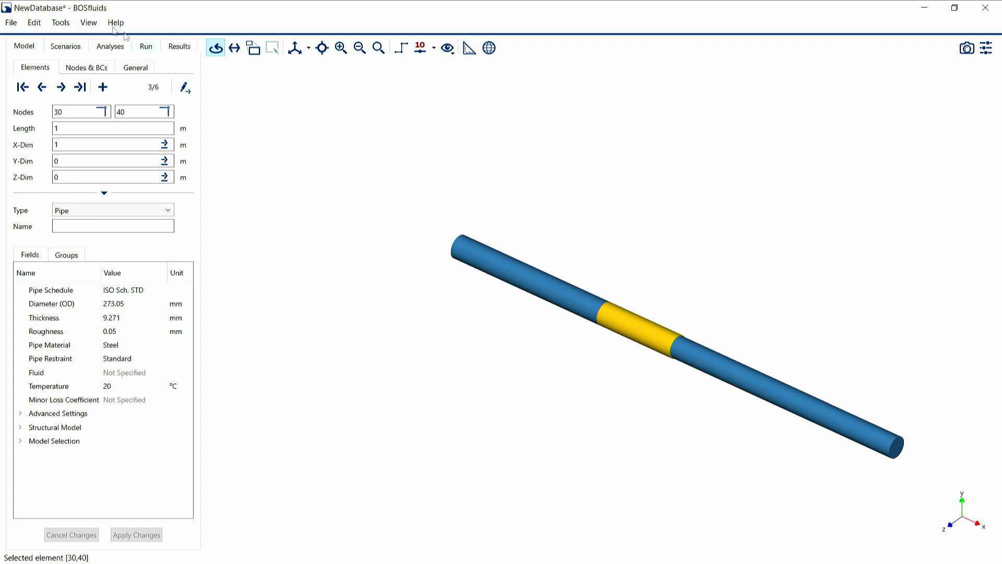
left_click(57, 24)
left_click(79, 38)
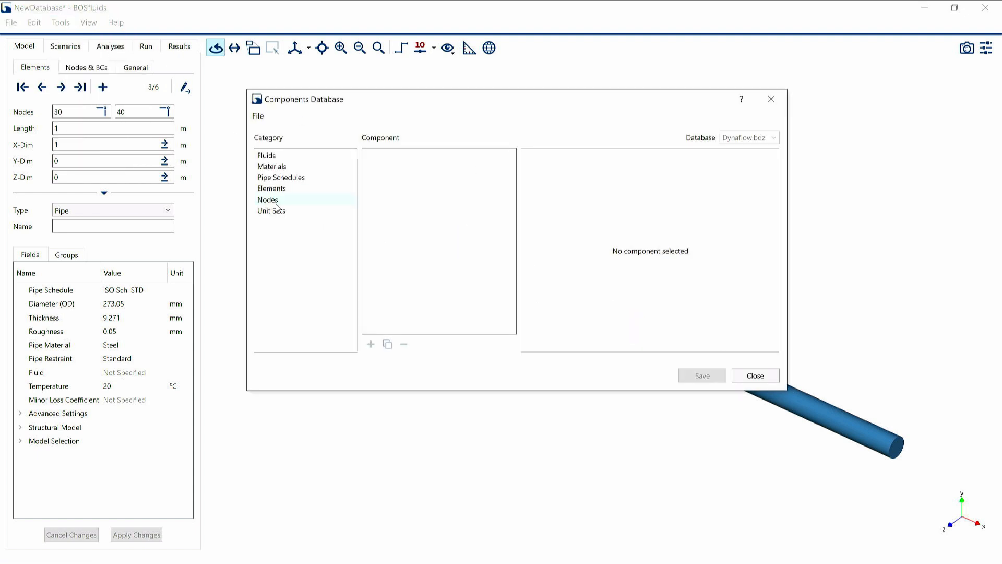
left_click(288, 192)
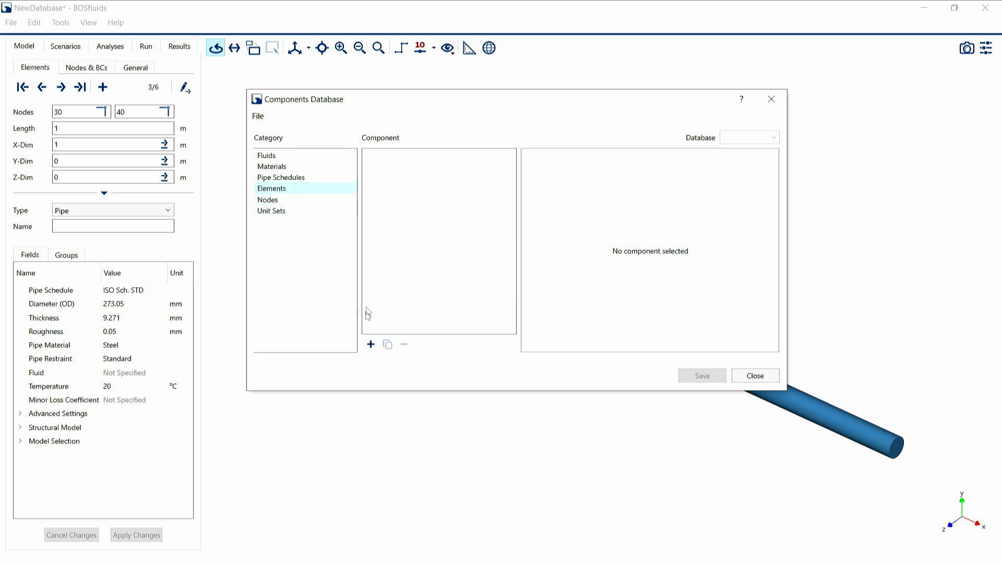
left_click(371, 345)
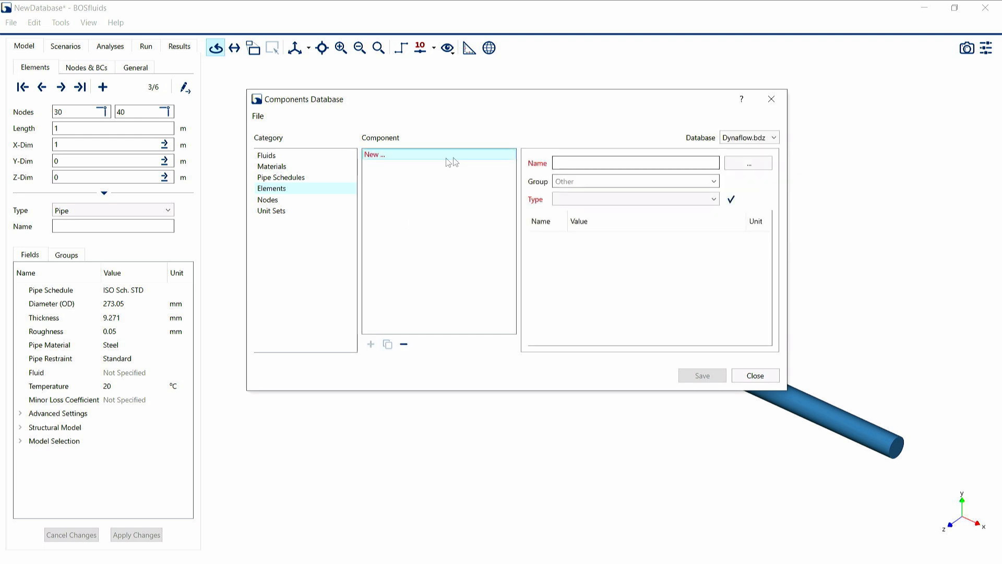
left_click(568, 163)
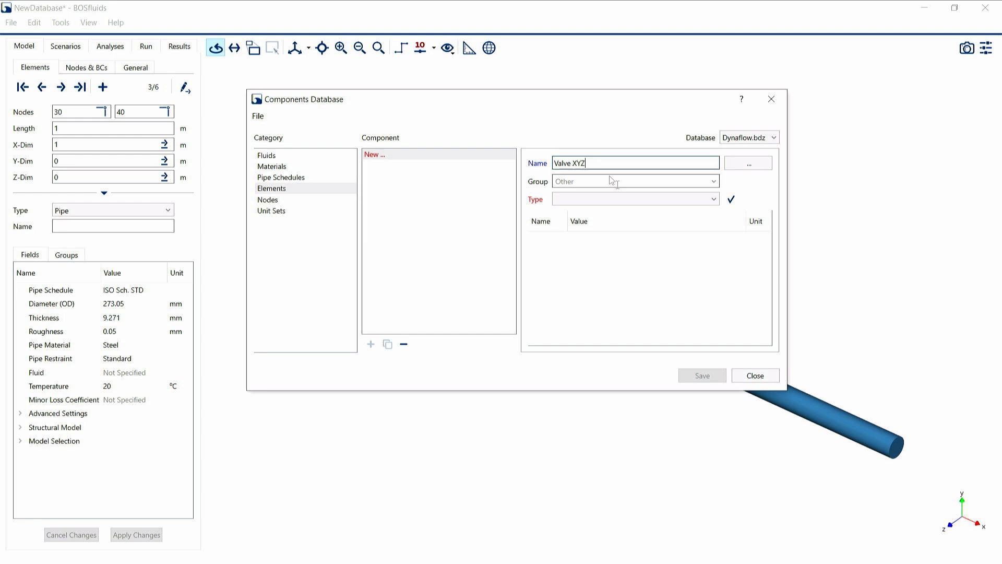
left_click(607, 199)
left_click(560, 226)
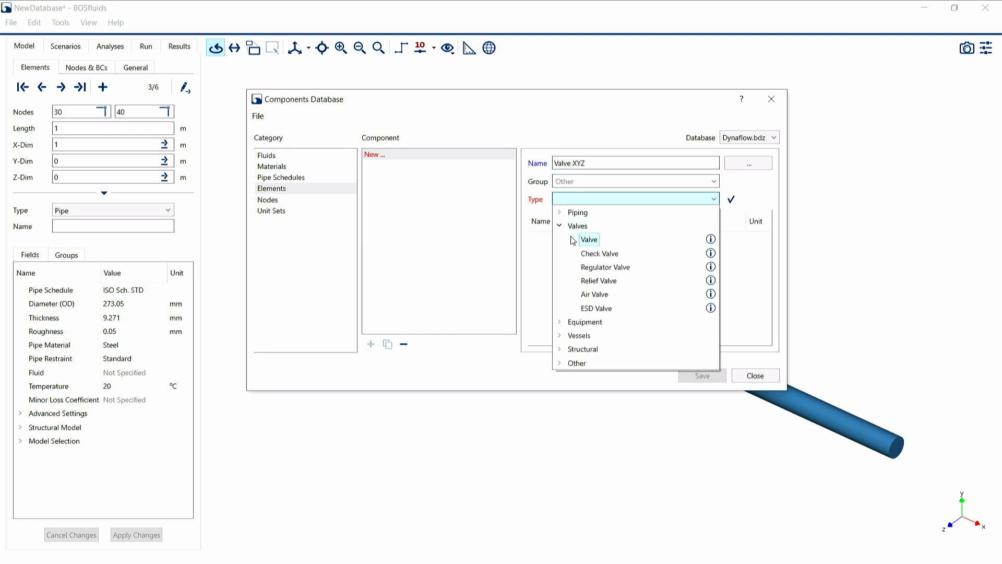
left_click(582, 240)
- Give Valve XYZ an outer diameter of 250 mm, a 225 mm valve bore and a discharge coefficient of 1, and save it
left_click(634, 237)
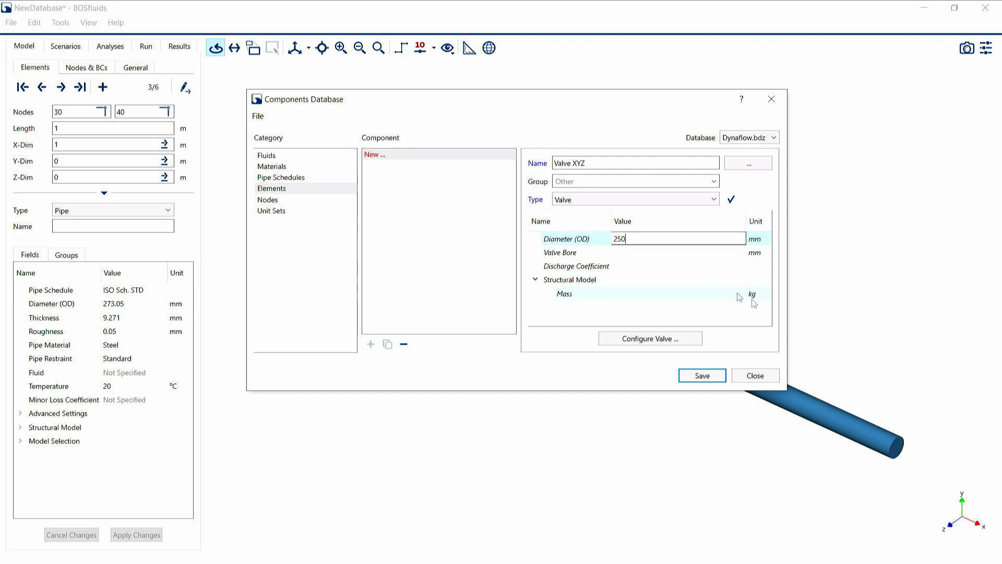
left_click(677, 256)
type("2250")
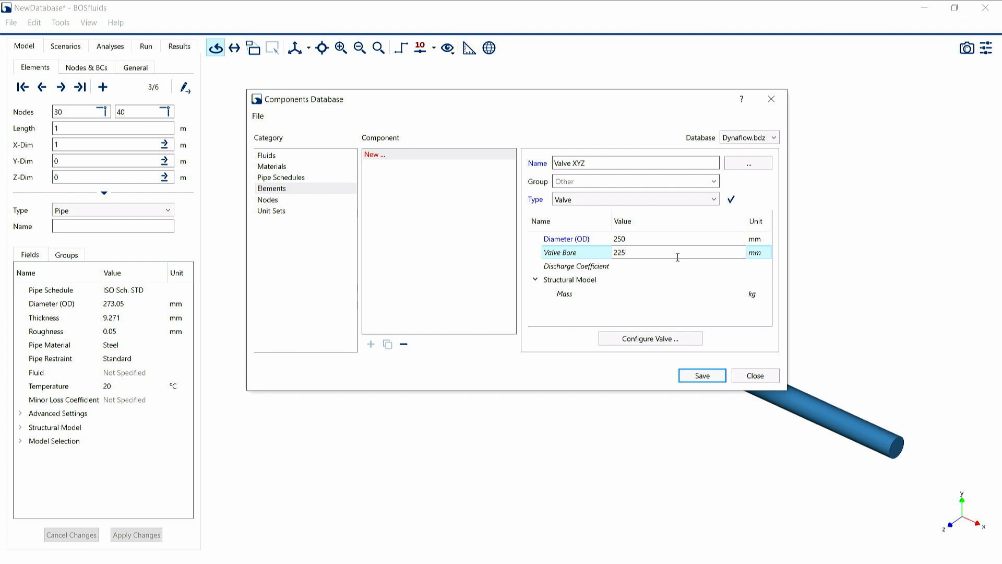
left_click(649, 266)
type("1")
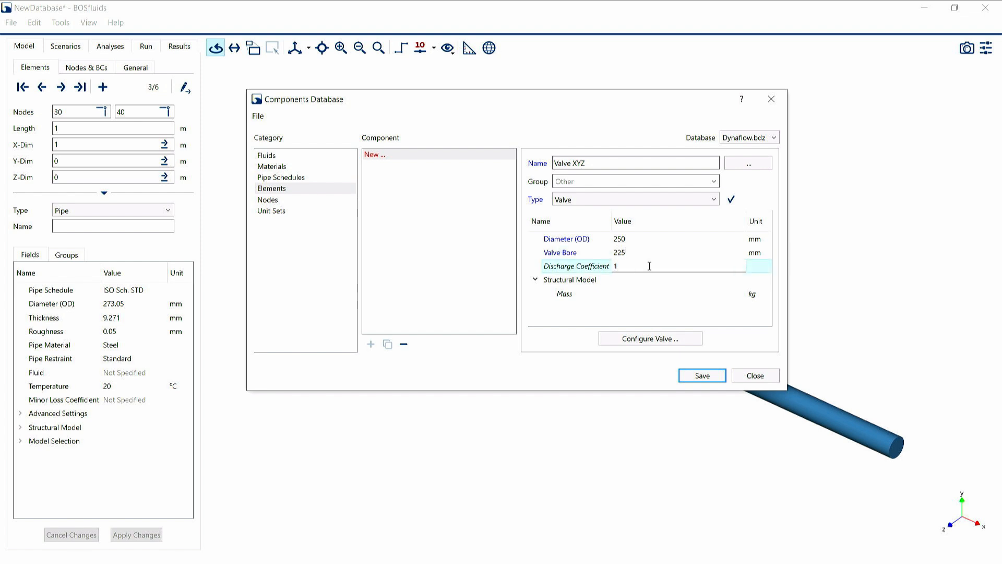
key("Return")
key("Return")
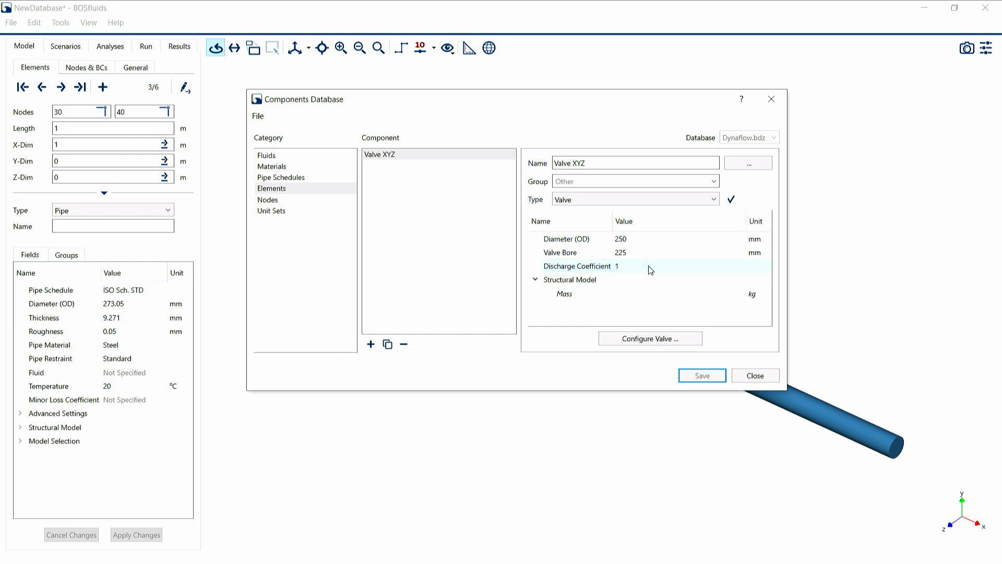
left_click(755, 376)
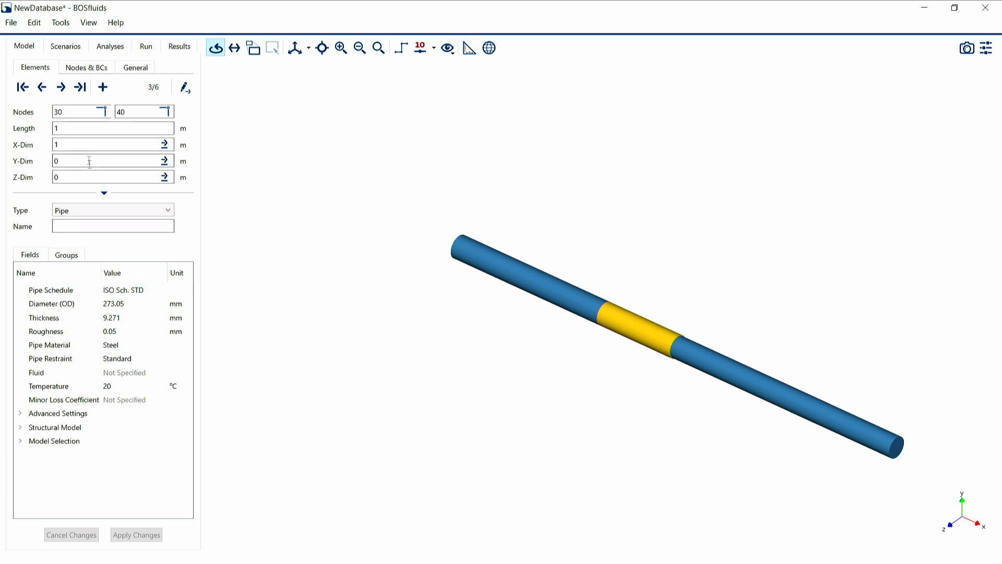
- Load Valve XYZ from the database into the element between nodes 30–40 and apply the change
left_click(34, 22)
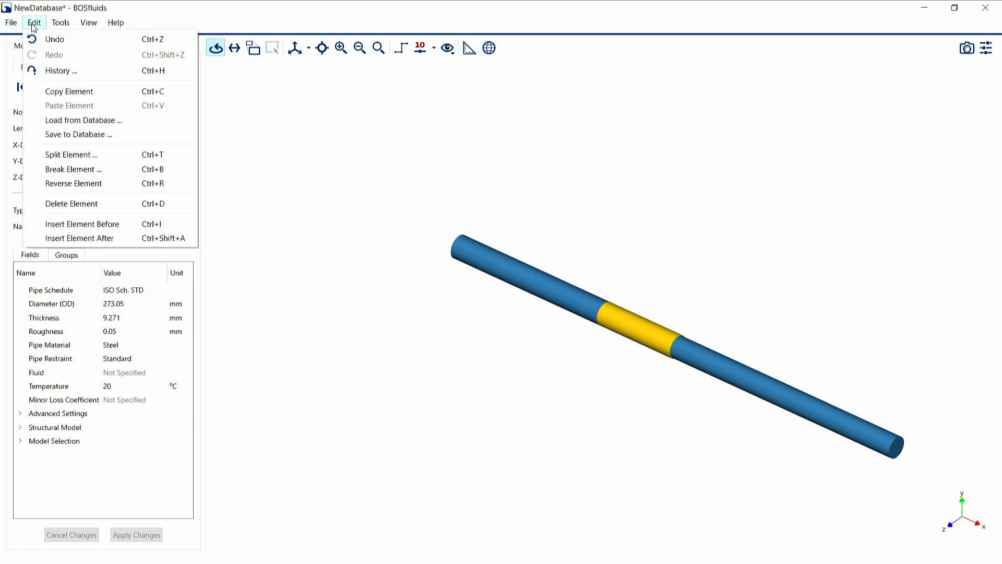
left_click(70, 120)
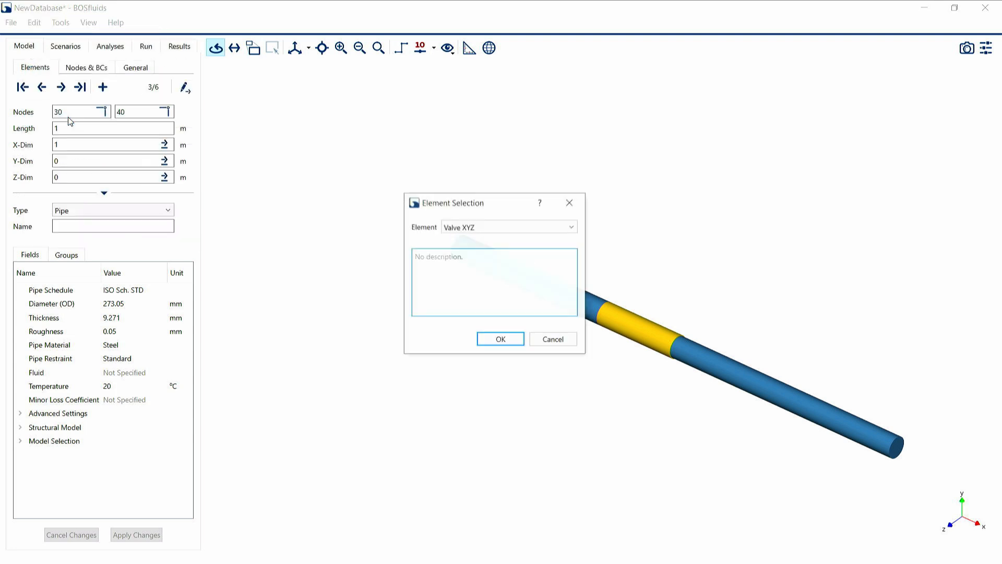
left_click(467, 229)
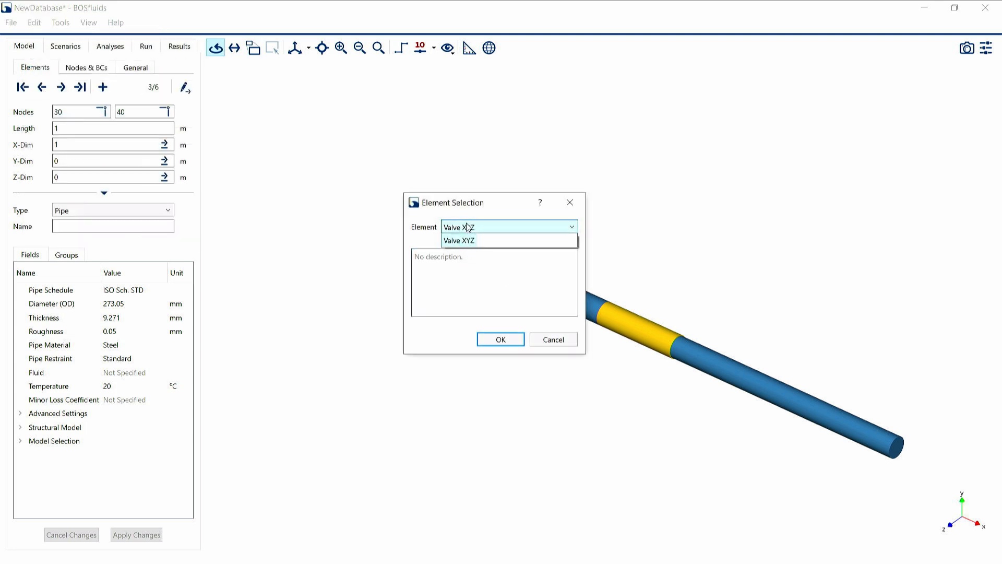
left_click(477, 240)
left_click(499, 340)
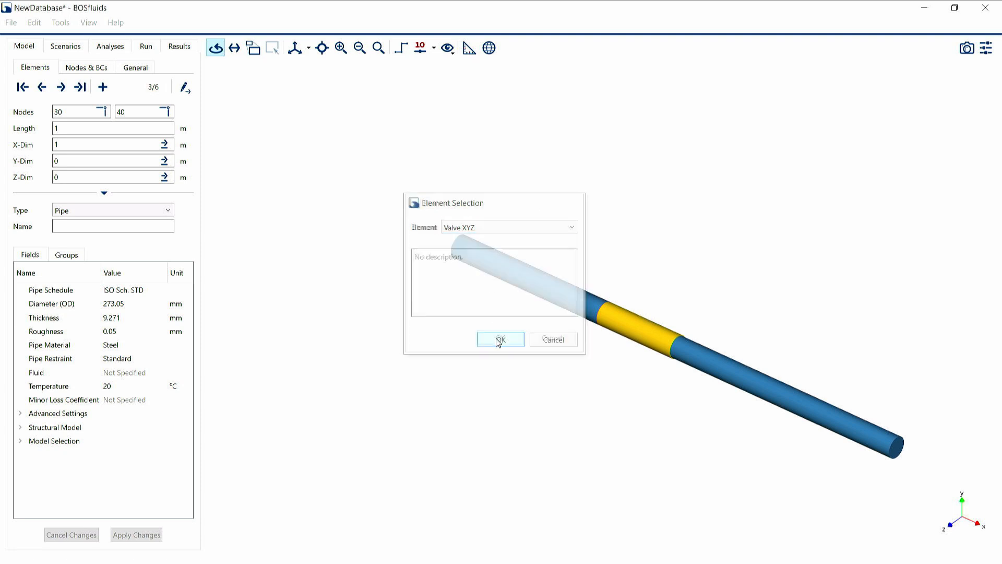
left_click(139, 534)
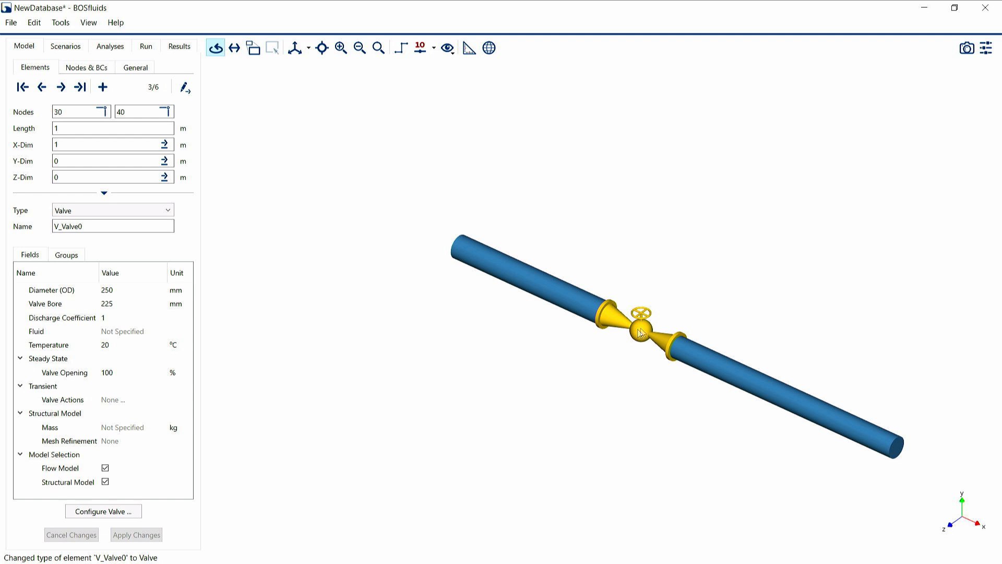